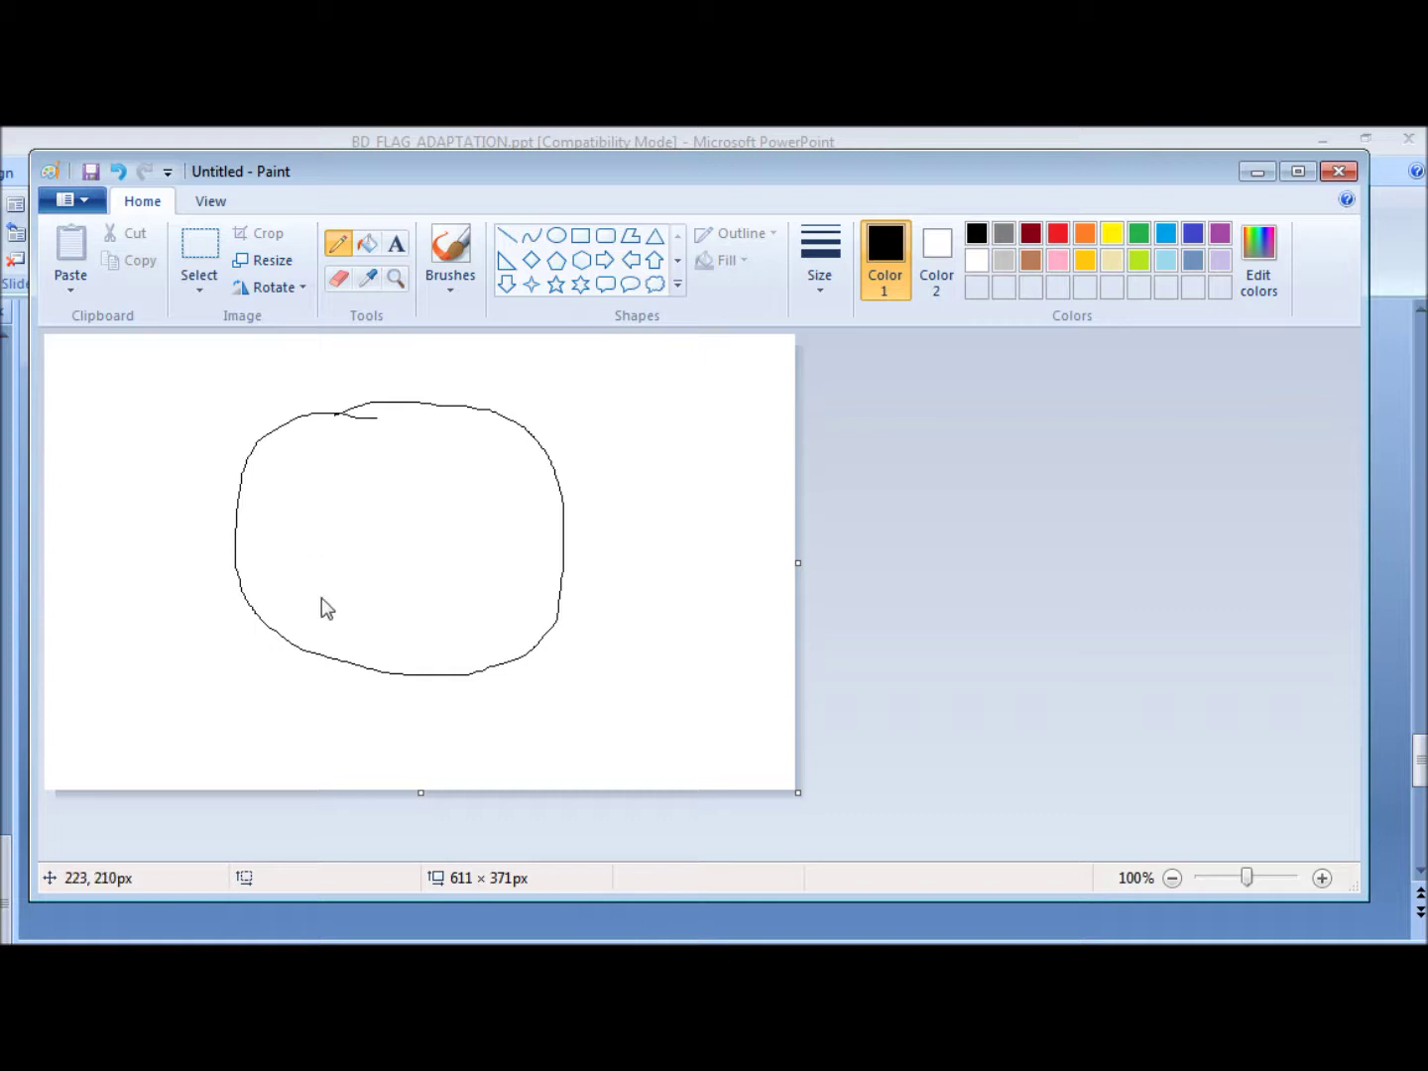
Draw three slanted freehand strokes inside the sketched circle and handwrite "RED" beside them with the Pencil.
left_click_drag(342, 414, 285, 618)
left_click_drag(394, 453, 345, 659)
left_click_drag(444, 439, 406, 651)
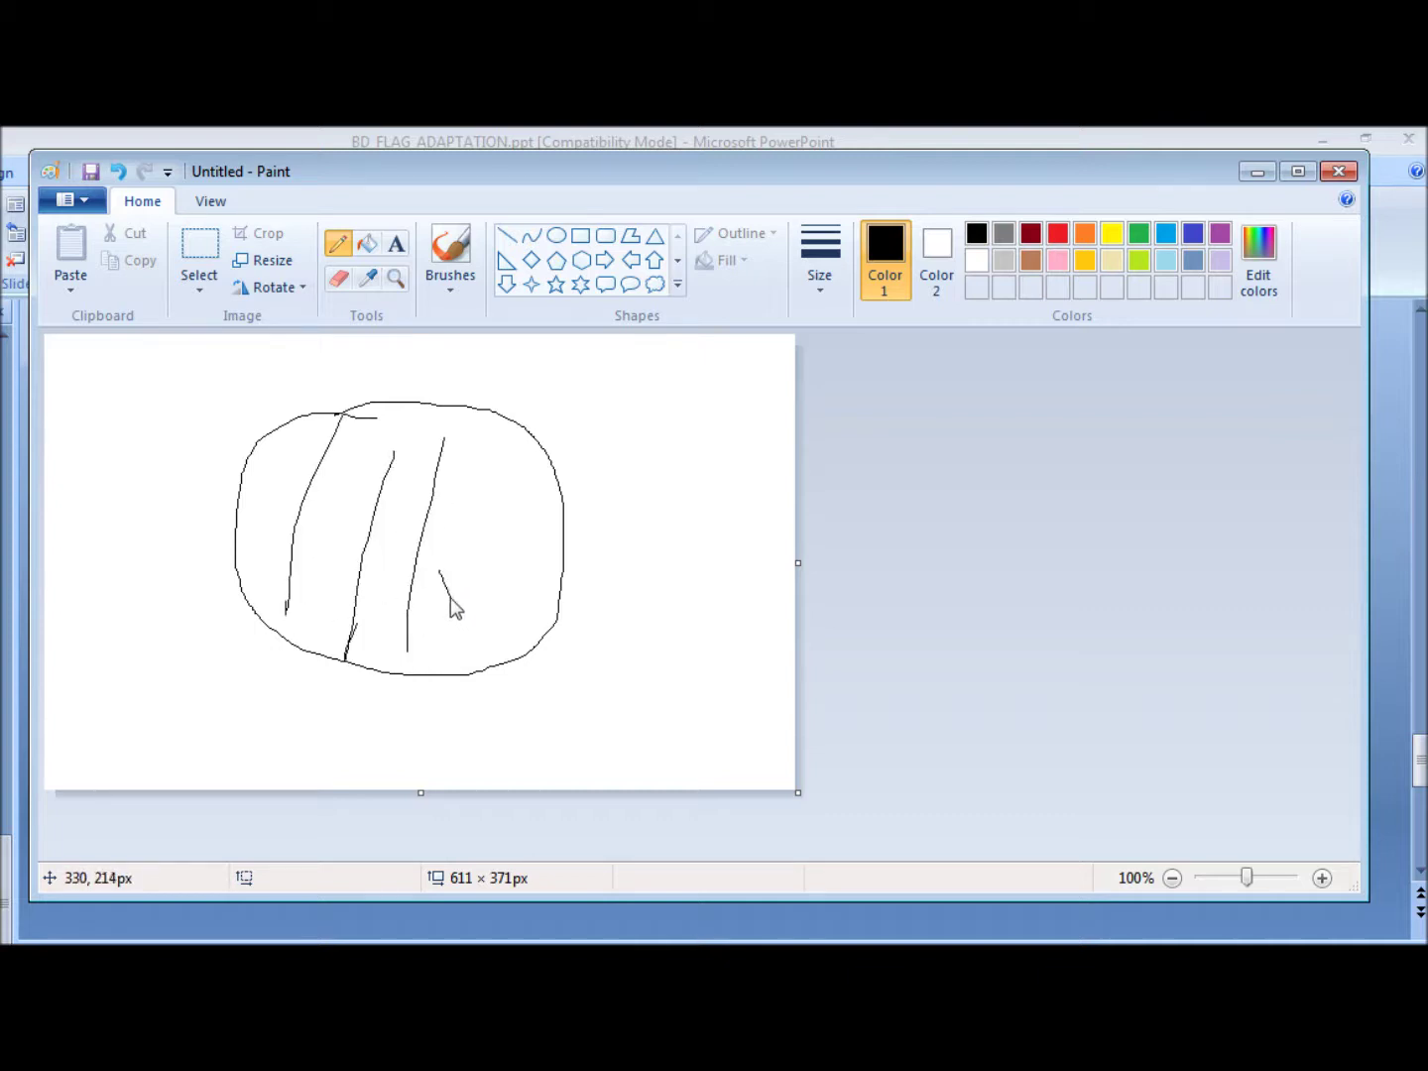
mouse_move(448, 569)
left_mouse_down()
mouse_move(469, 539)
mouse_move(476, 574)
mouse_move(504, 583)
mouse_move(486, 538)
mouse_move(516, 541)
mouse_move(515, 586)
left_mouse_up()
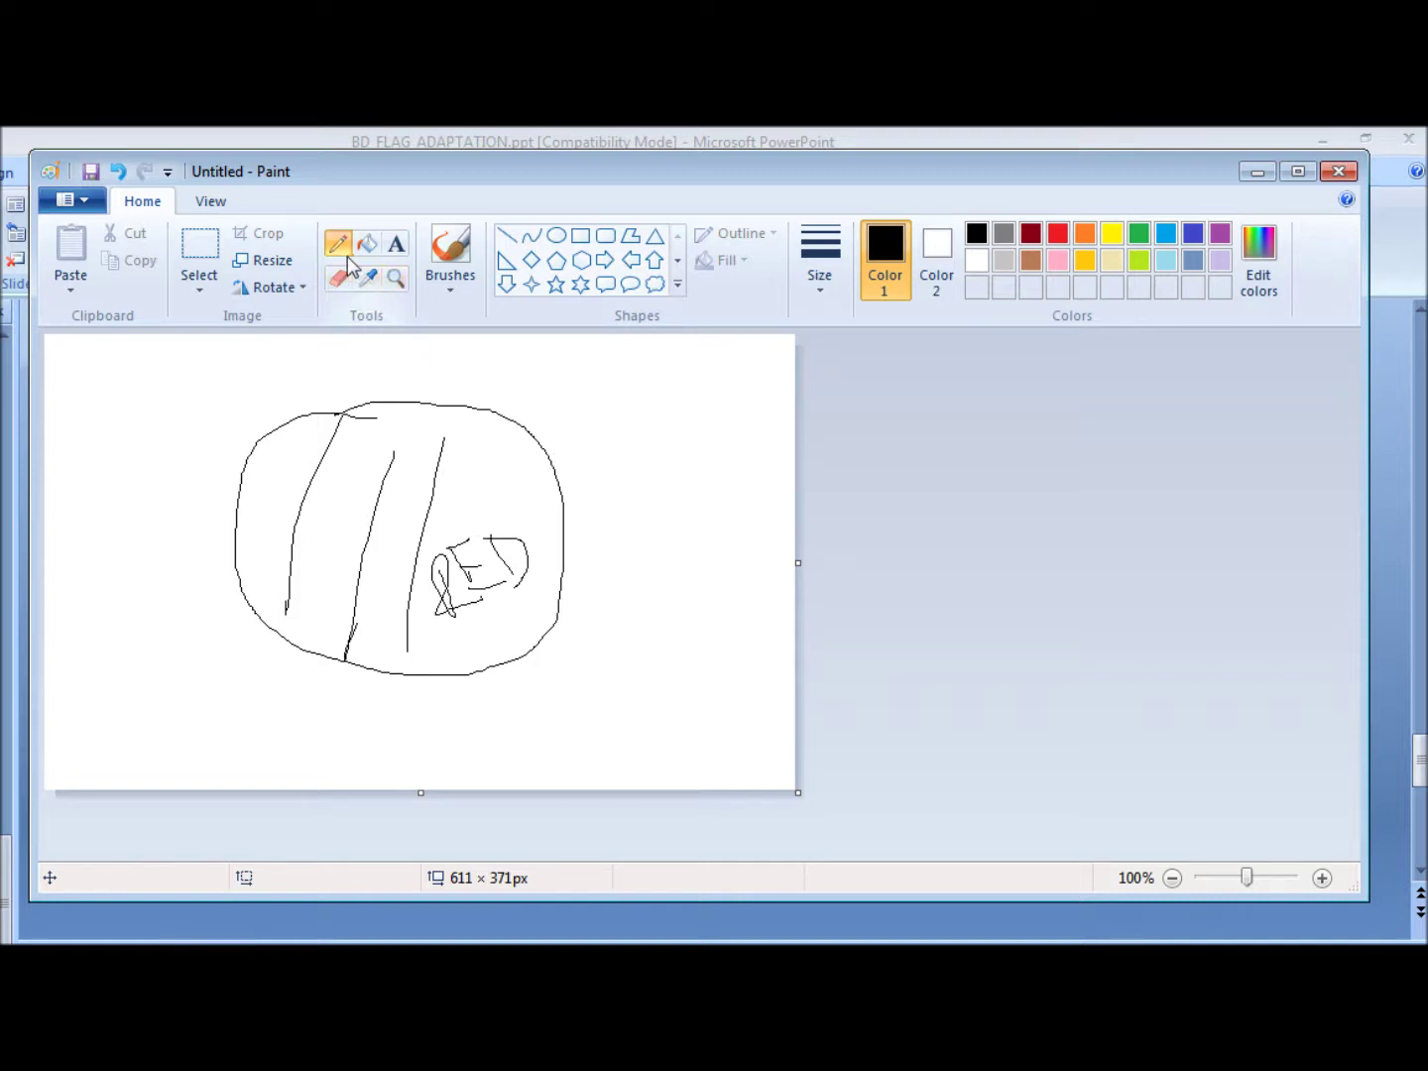
Sketch a downward arrow on each side of the circle with the Pencil.
left_click_drag(685, 413, 648, 549)
left_click_drag(630, 467, 701, 516)
mouse_move(151, 475)
left_mouse_down()
mouse_move(159, 586)
mouse_move(185, 566)
left_mouse_up()
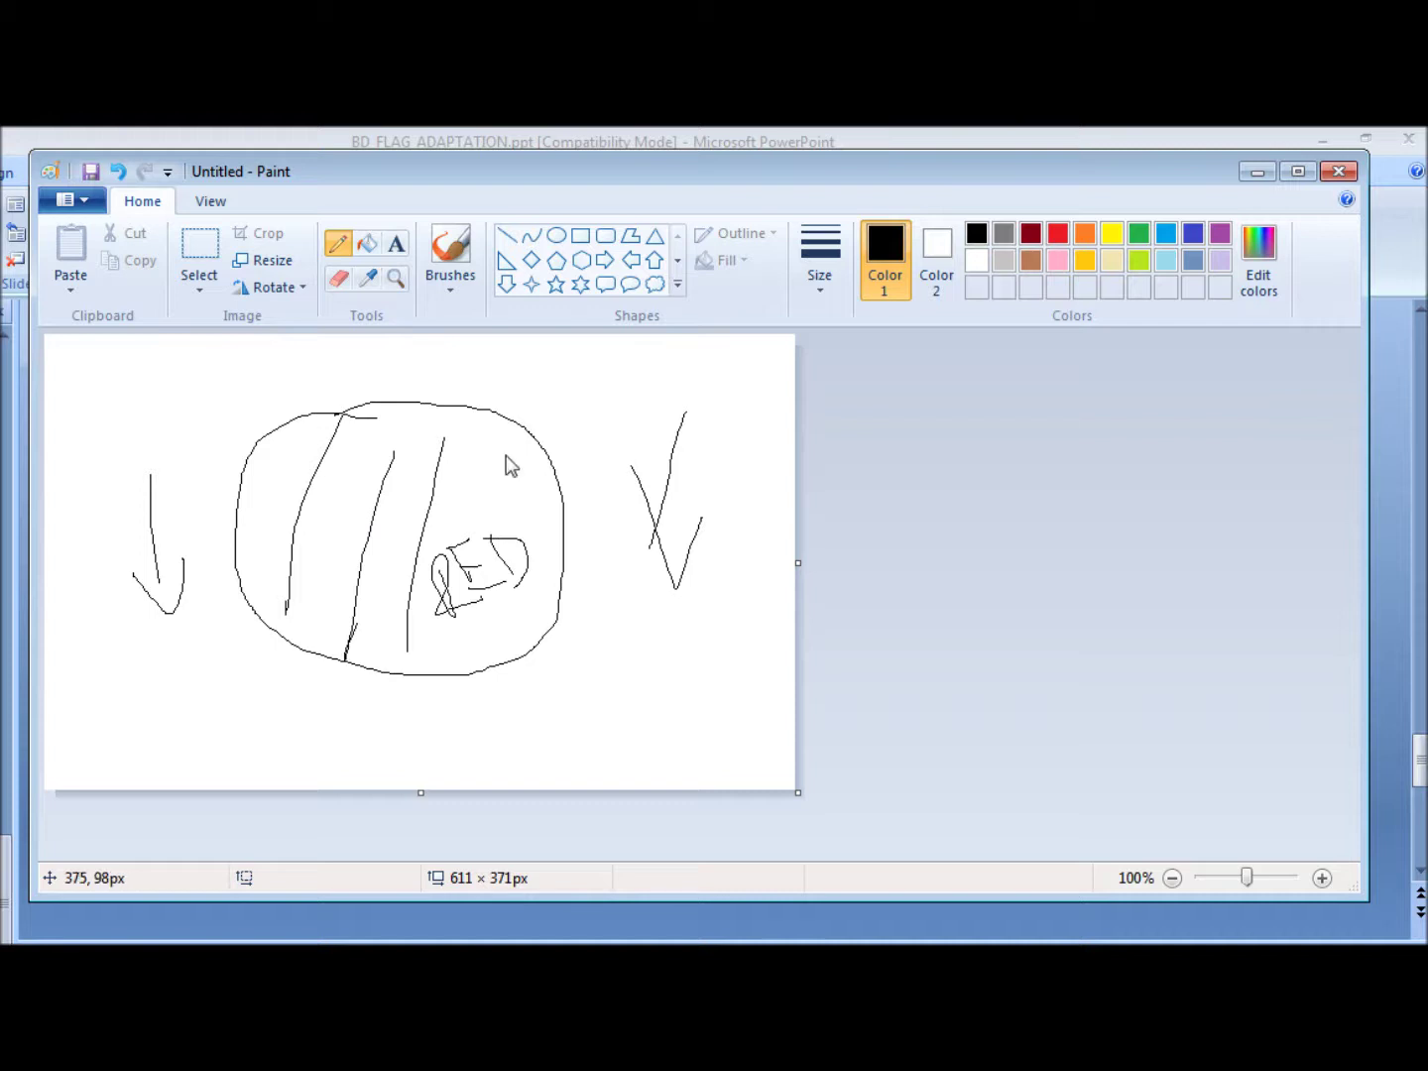
Sketch an arrow pointing into the circle and handwrite the labels "R=0" and "G=B=255" at its tail.
mouse_move(487, 475)
left_mouse_down()
mouse_move(592, 393)
mouse_move(503, 452)
mouse_move(490, 442)
mouse_move(478, 486)
left_mouse_up()
mouse_move(599, 396)
left_mouse_down()
mouse_move(585, 363)
mouse_move(588, 386)
mouse_move(624, 389)
mouse_move(610, 375)
mouse_move(629, 380)
mouse_move(640, 336)
mouse_move(651, 367)
mouse_move(676, 359)
mouse_move(649, 339)
left_mouse_up()
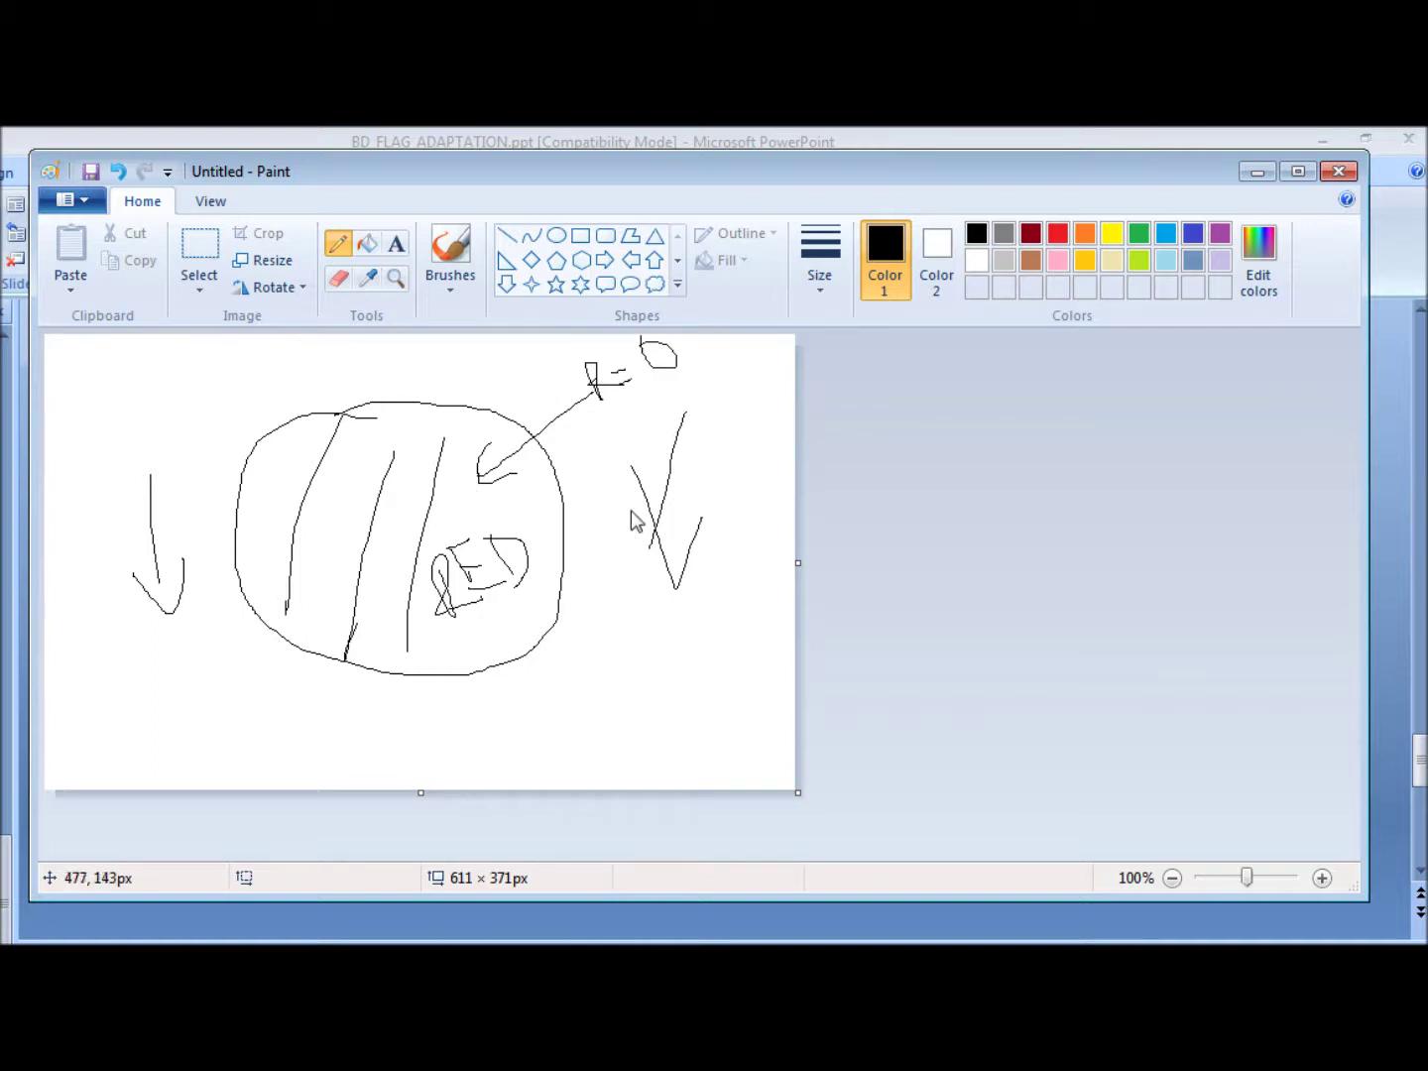
mouse_move(613, 413)
left_mouse_down()
mouse_move(682, 409)
mouse_move(683, 381)
mouse_move(688, 417)
mouse_move(691, 399)
mouse_move(718, 391)
mouse_move(742, 411)
mouse_move(749, 389)
mouse_move(760, 409)
mouse_move(775, 367)
left_mouse_up()
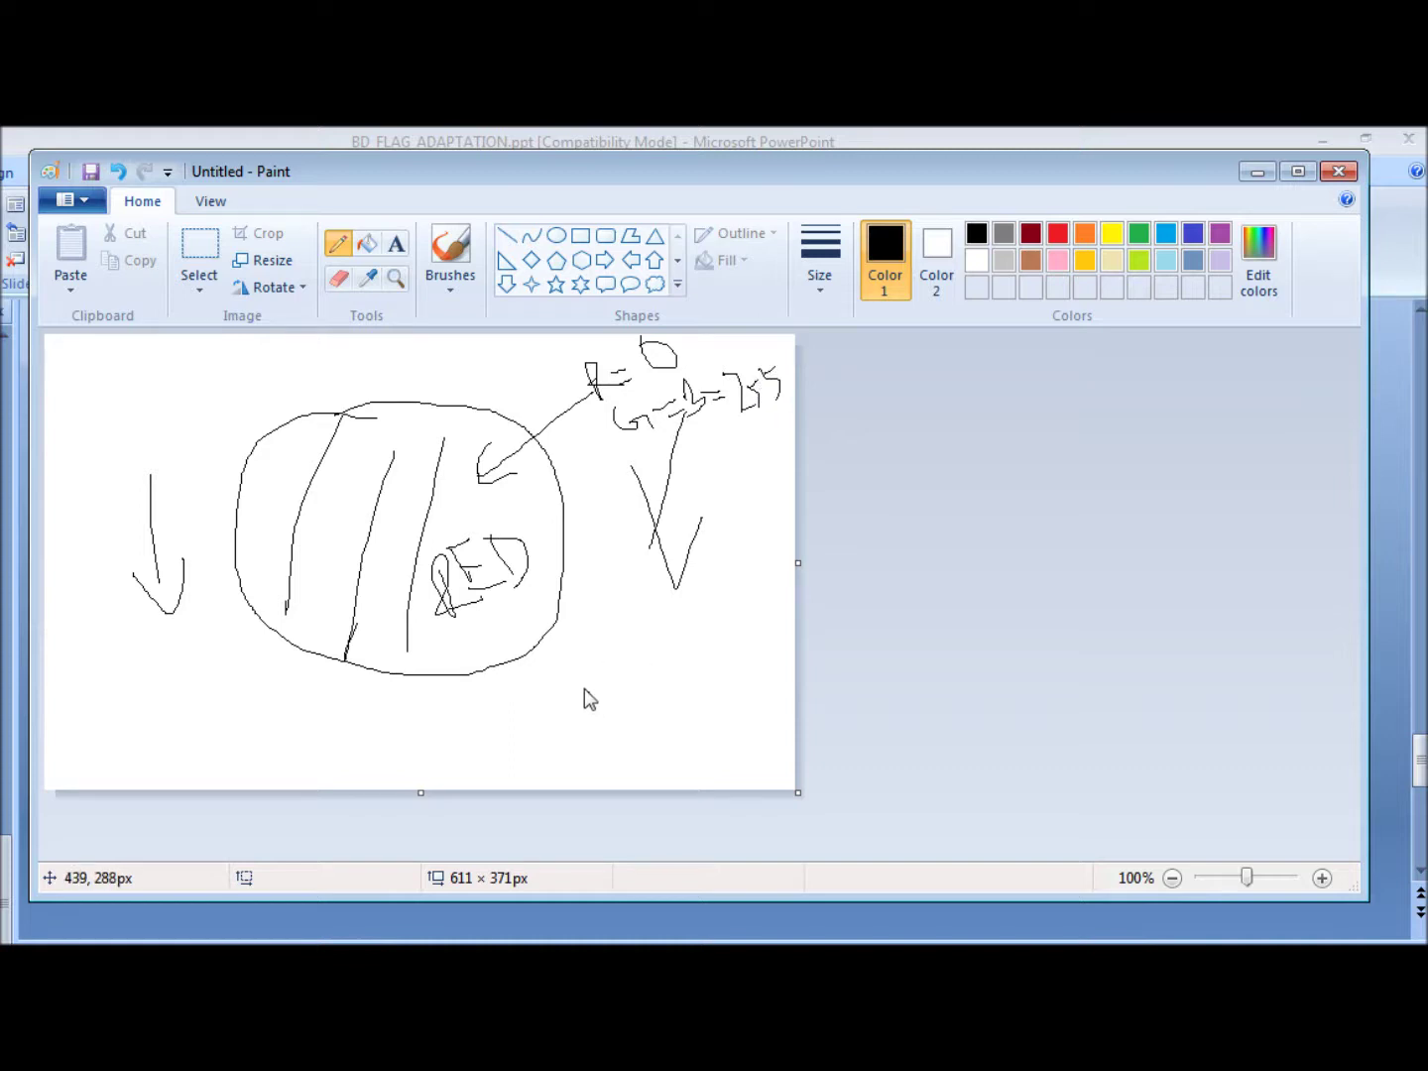
Handwrite 2 to the power of 8 and 256 in the canvas's lower right, and circle the handwritten 255.
left_click_drag(621, 717, 669, 702)
mouse_move(623, 608)
left_mouse_down()
mouse_move(625, 632)
mouse_move(733, 605)
mouse_move(739, 624)
mouse_move(725, 598)
mouse_move(742, 594)
left_mouse_up()
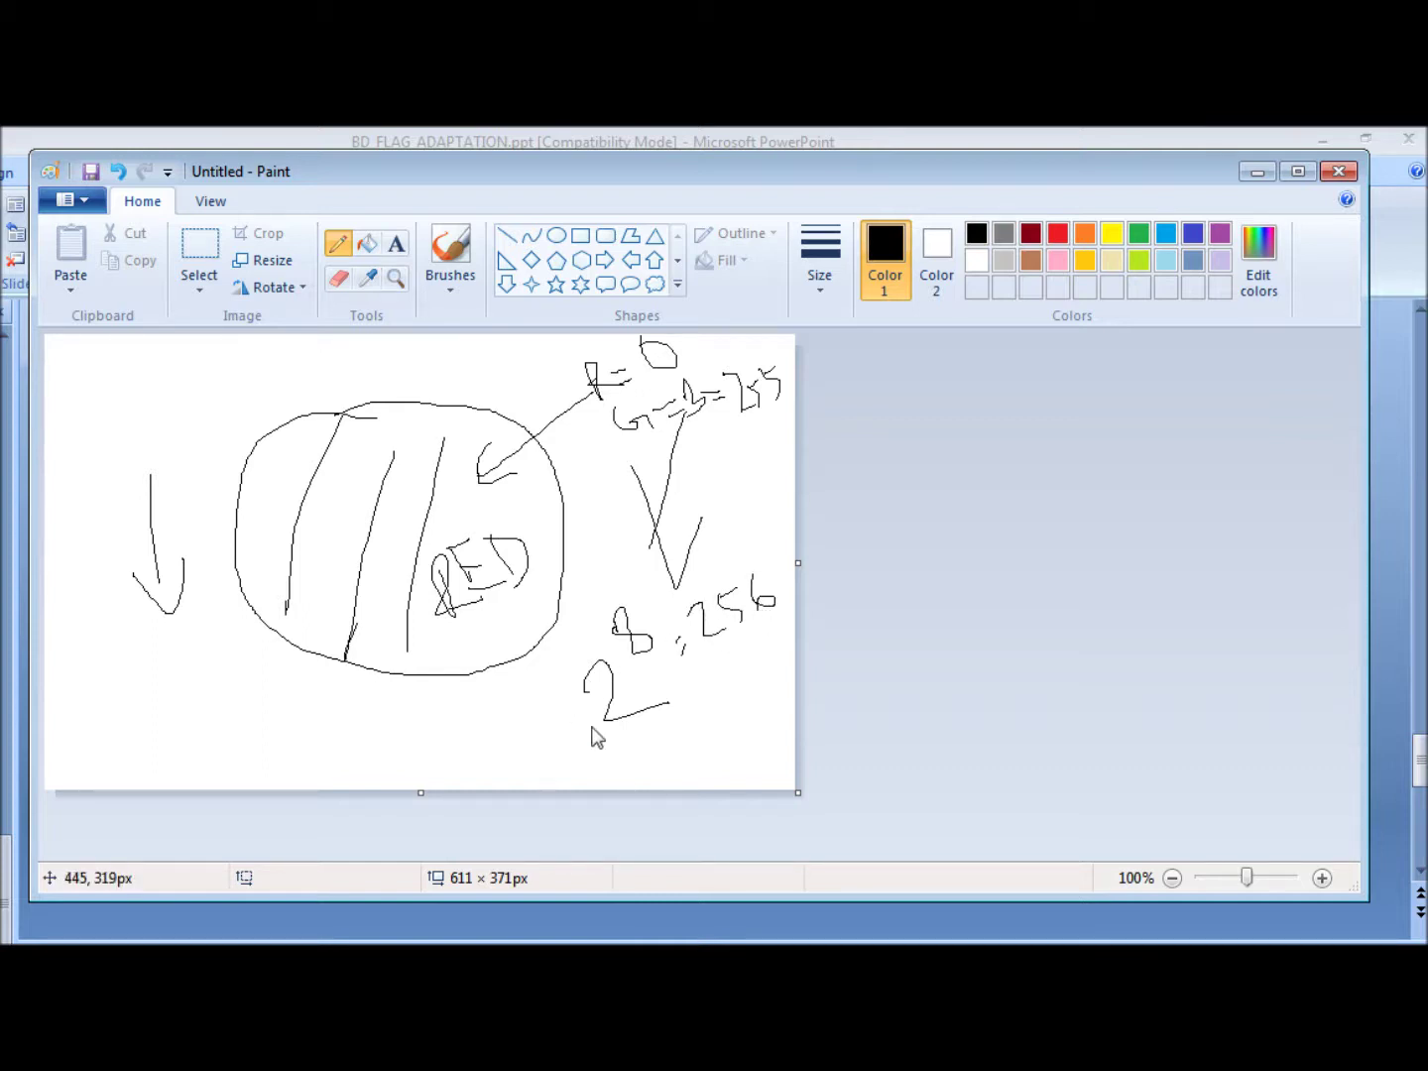
mouse_move(789, 369)
left_mouse_down()
mouse_move(724, 389)
mouse_move(792, 434)
left_mouse_up()
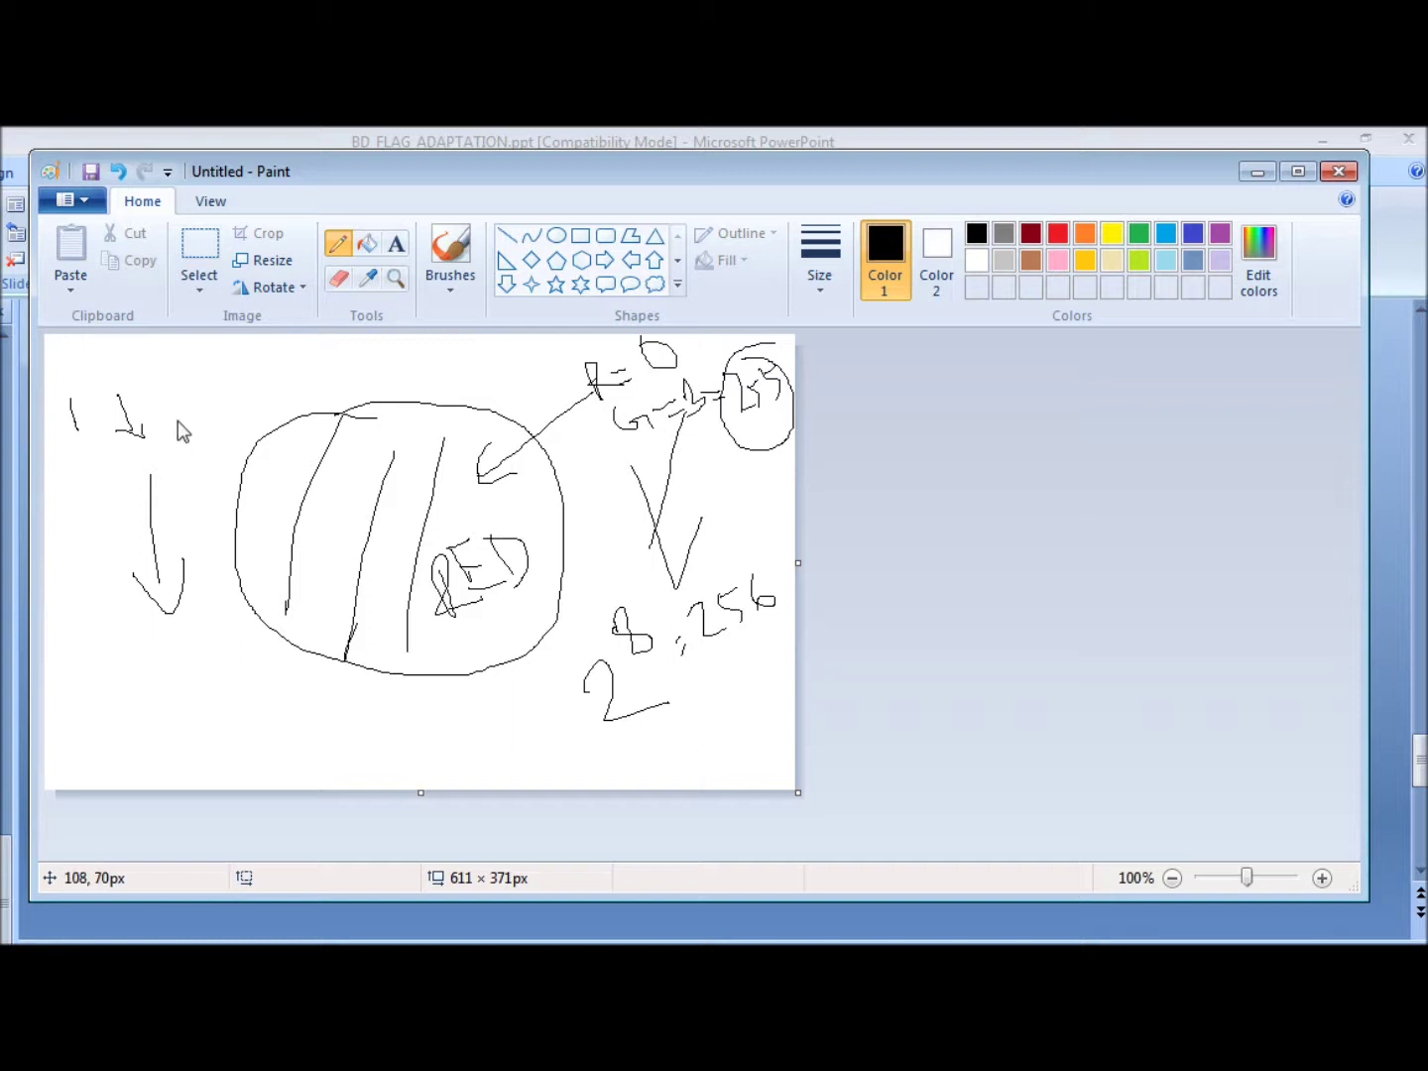
Handwrite "R=0", "G=0" and "B=0" along the upper edge of the canvas as the background's inverse values.
mouse_move(138, 377)
left_mouse_down()
mouse_move(157, 425)
mouse_move(138, 390)
mouse_move(180, 406)
mouse_move(173, 391)
mouse_move(212, 380)
left_mouse_up()
mouse_move(202, 448)
left_mouse_down()
mouse_move(181, 456)
mouse_move(222, 455)
mouse_move(244, 420)
mouse_move(267, 422)
mouse_move(285, 382)
left_mouse_up()
mouse_move(373, 348)
left_mouse_down()
mouse_move(397, 396)
mouse_move(415, 365)
mouse_move(416, 383)
mouse_move(484, 374)
left_mouse_up()
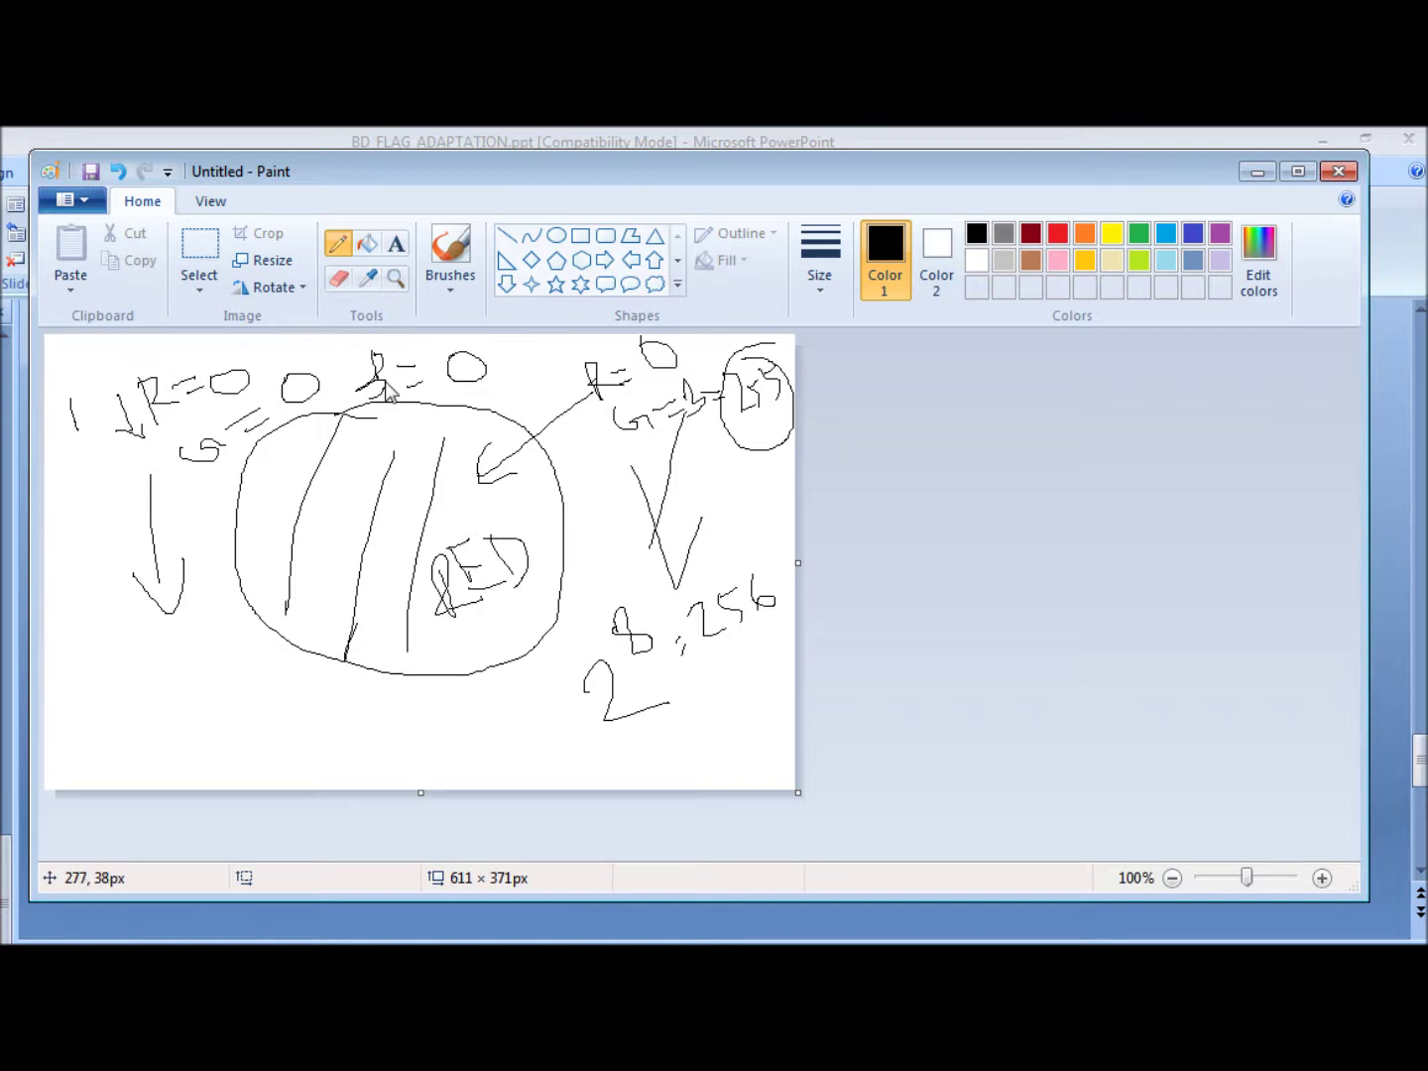
Start a new blank picture and discard the sketch without saving it.
left_click(69, 202)
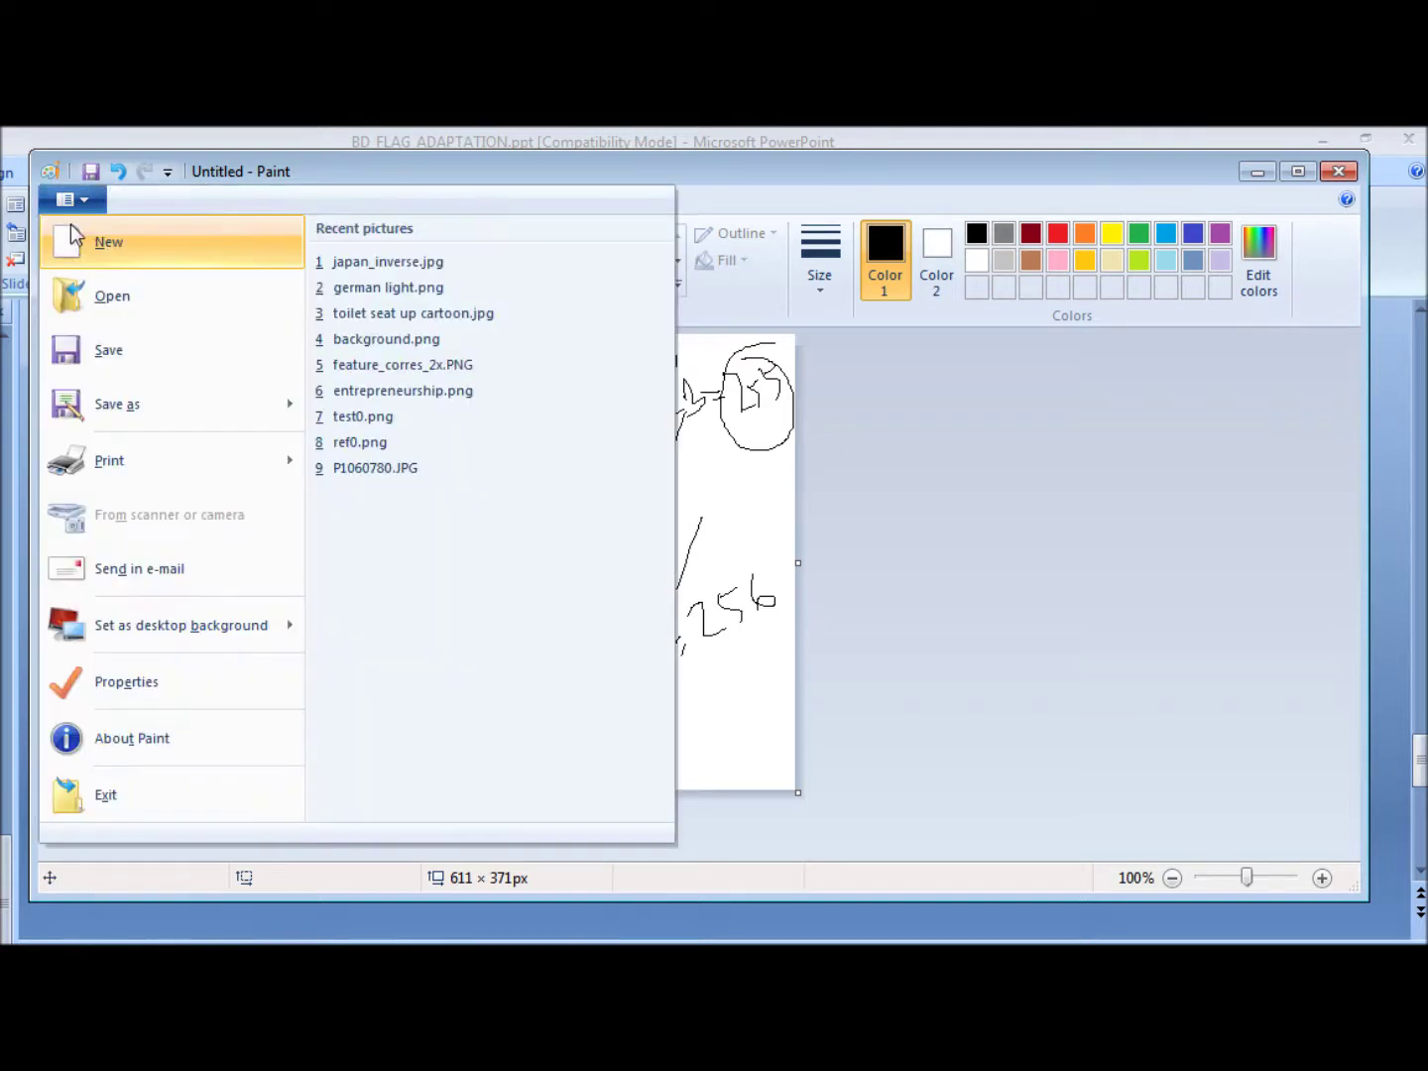
left_click(89, 240)
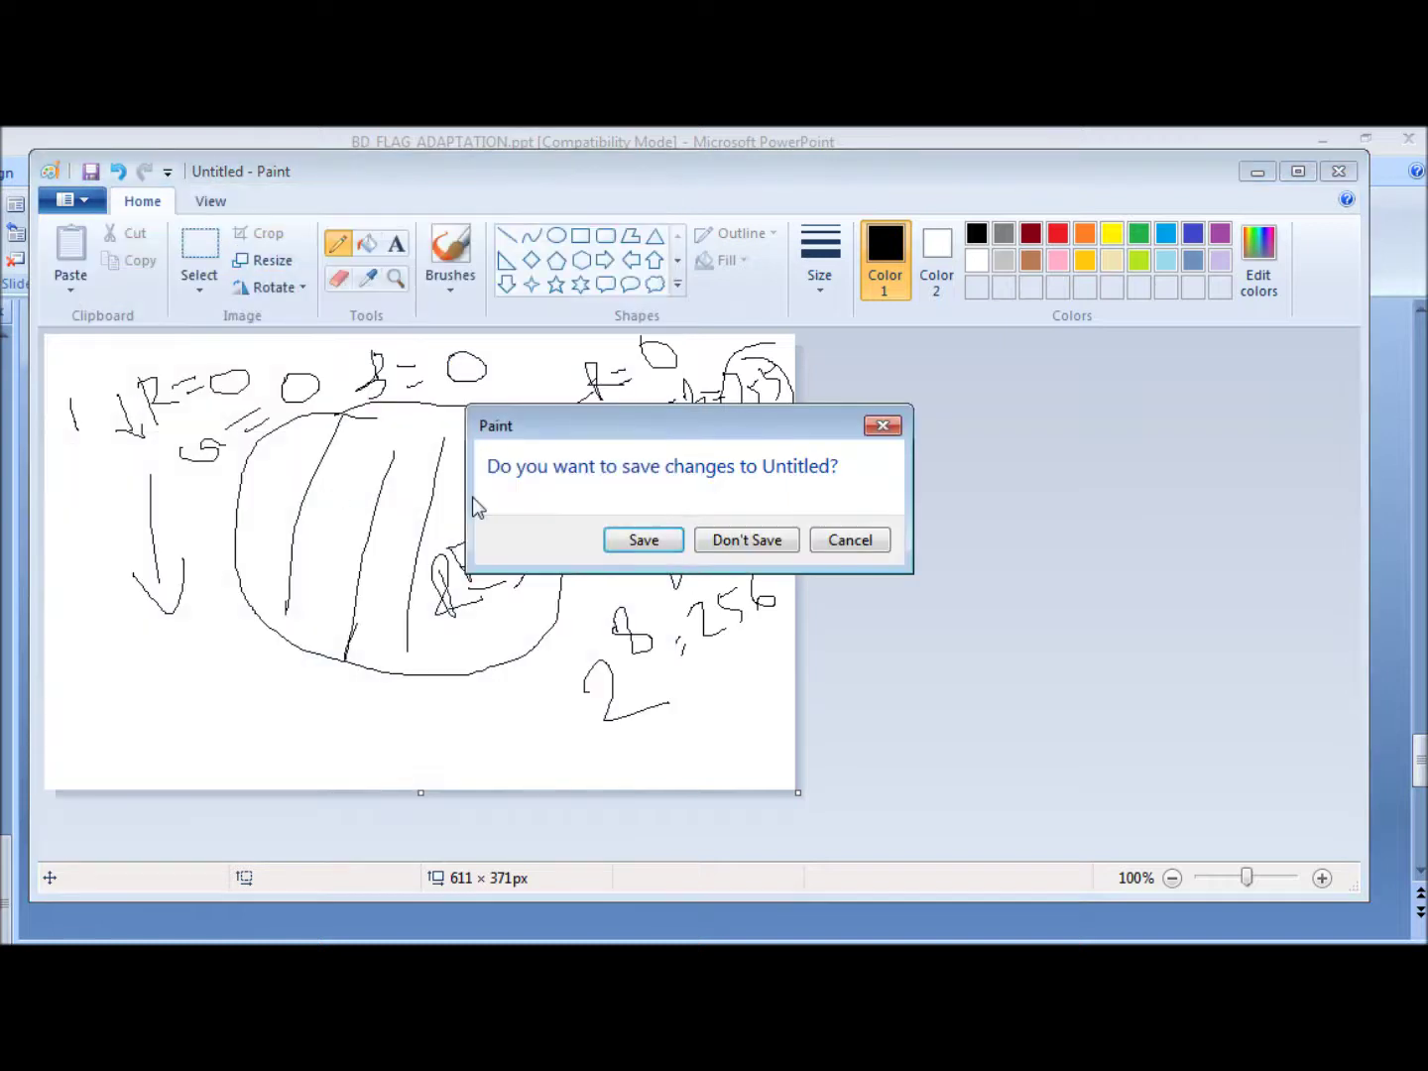
left_click(750, 540)
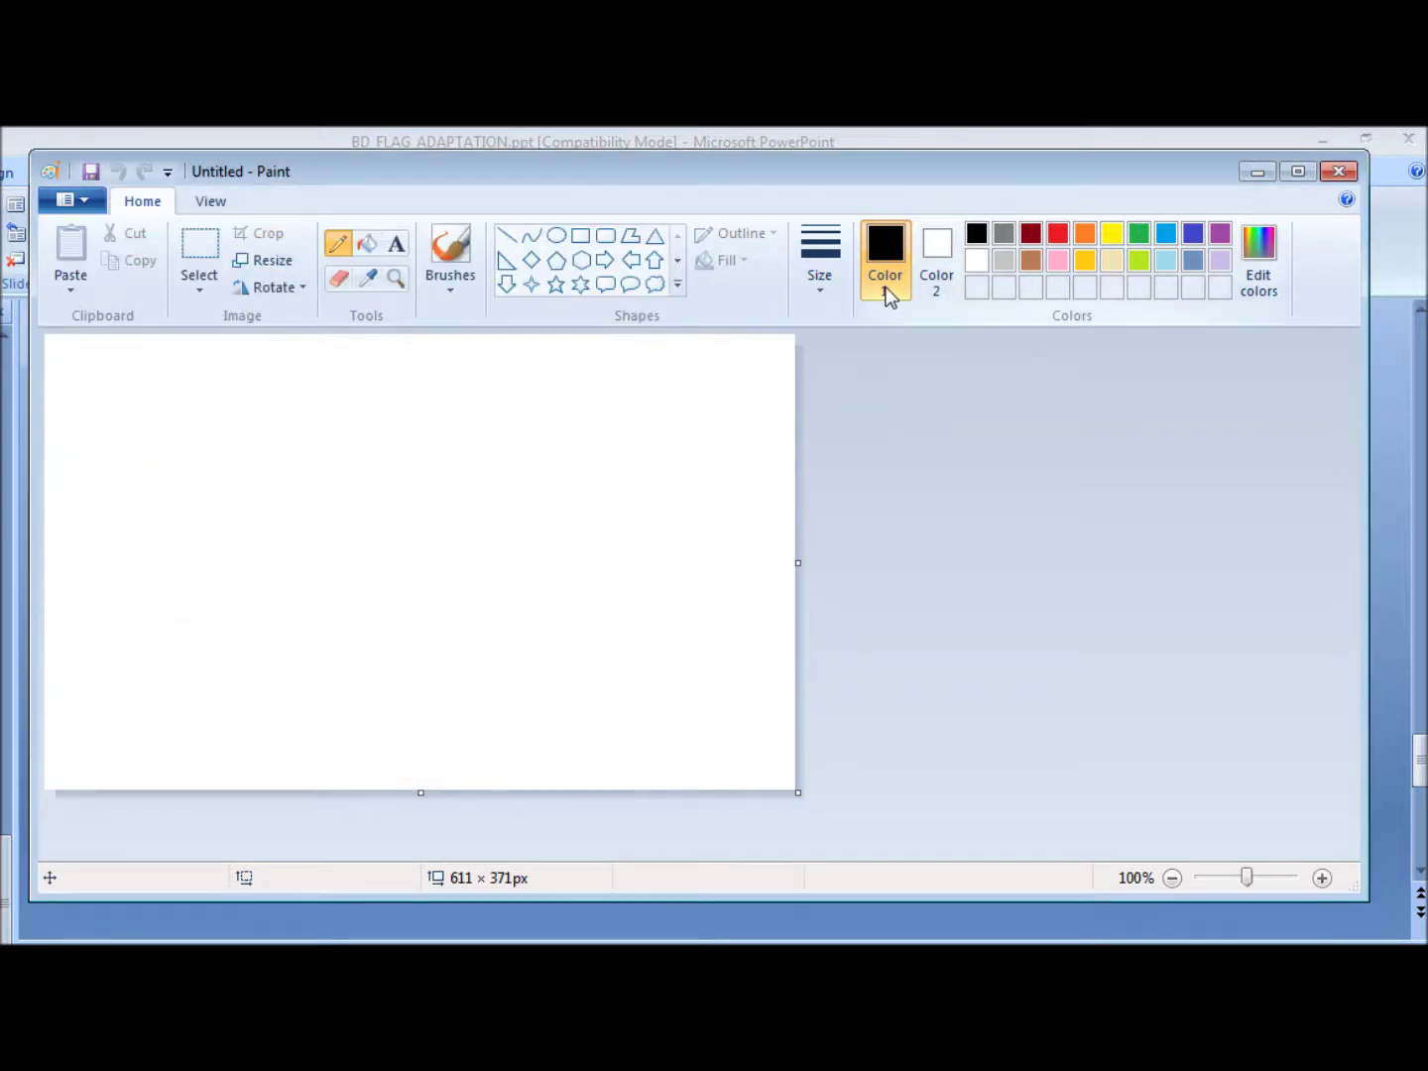
Draw a nearly circular ellipse of about 238 × 217 px and place it slightly left of the canvas centre.
left_click(556, 235)
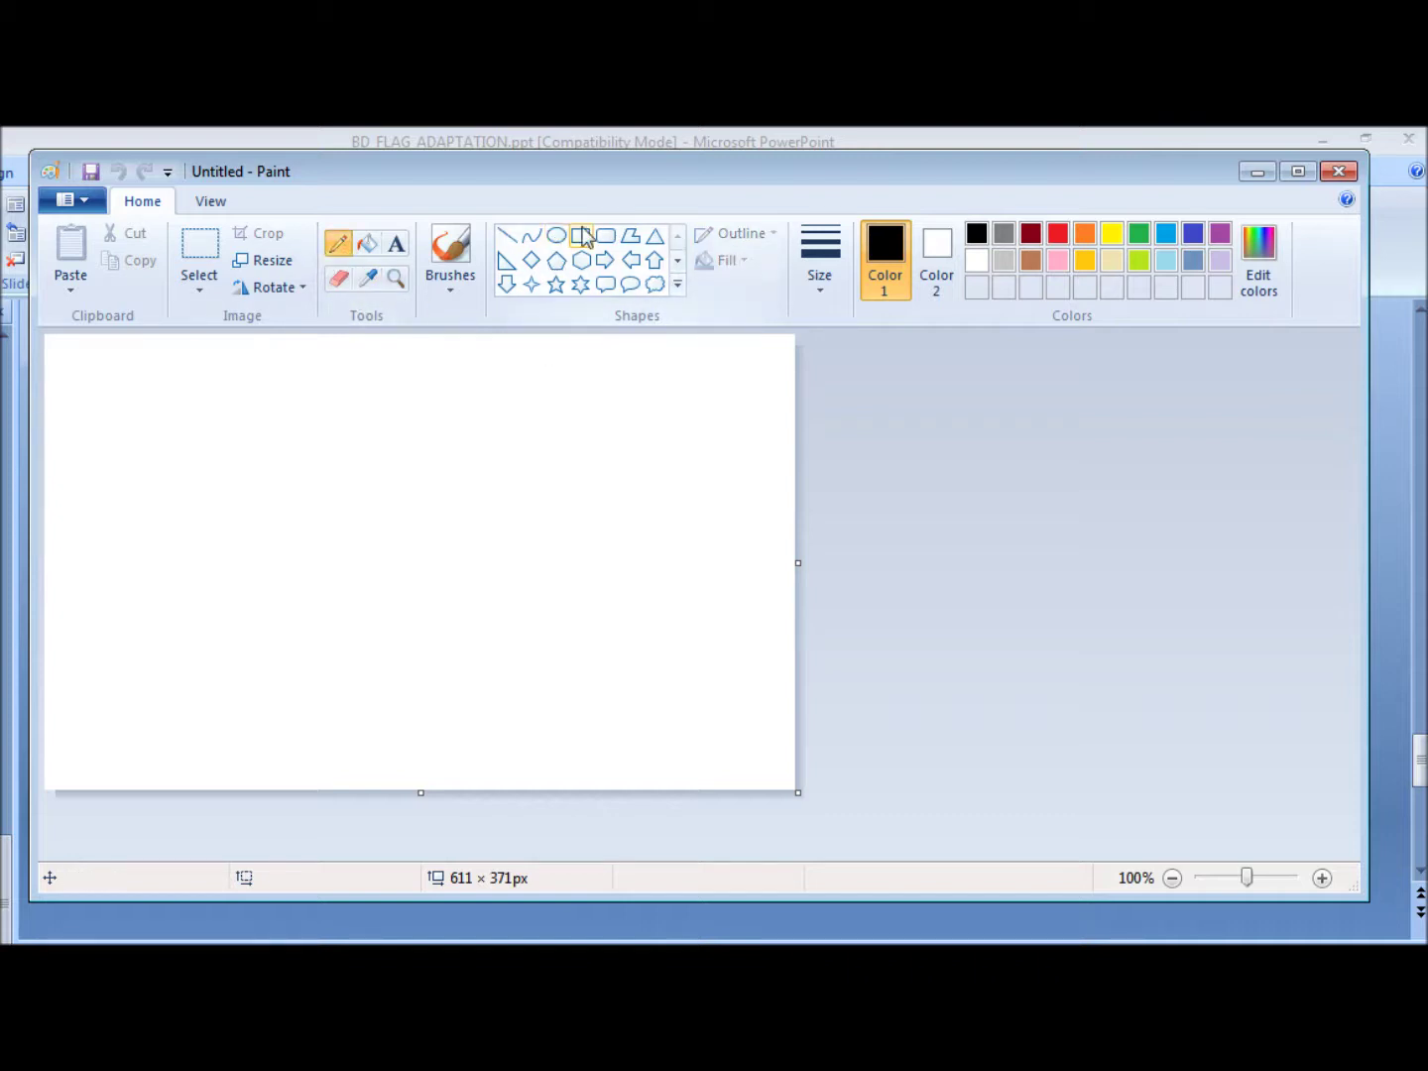
left_click_drag(261, 458, 558, 717)
left_click_drag(441, 604, 423, 577)
left_click_drag(537, 684, 536, 704)
left_click_drag(414, 576, 426, 554)
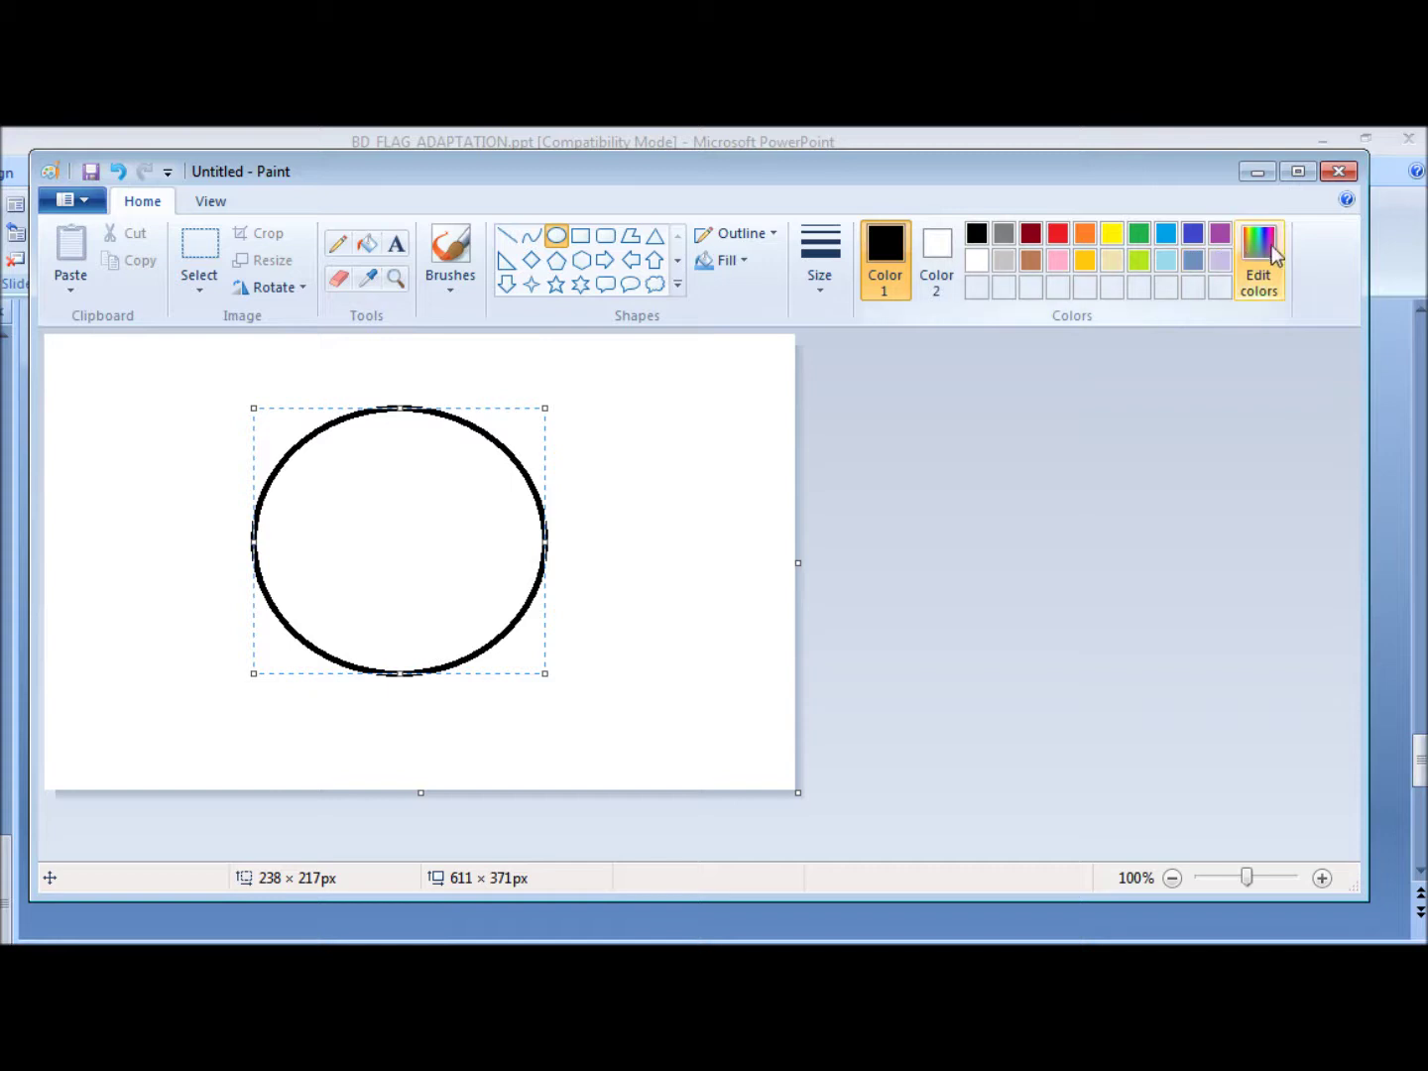
Set Color 1 to a custom cyan with green 255 and blue 255, and fill the circle with it.
left_click_drag(1154, 182, 1136, 184)
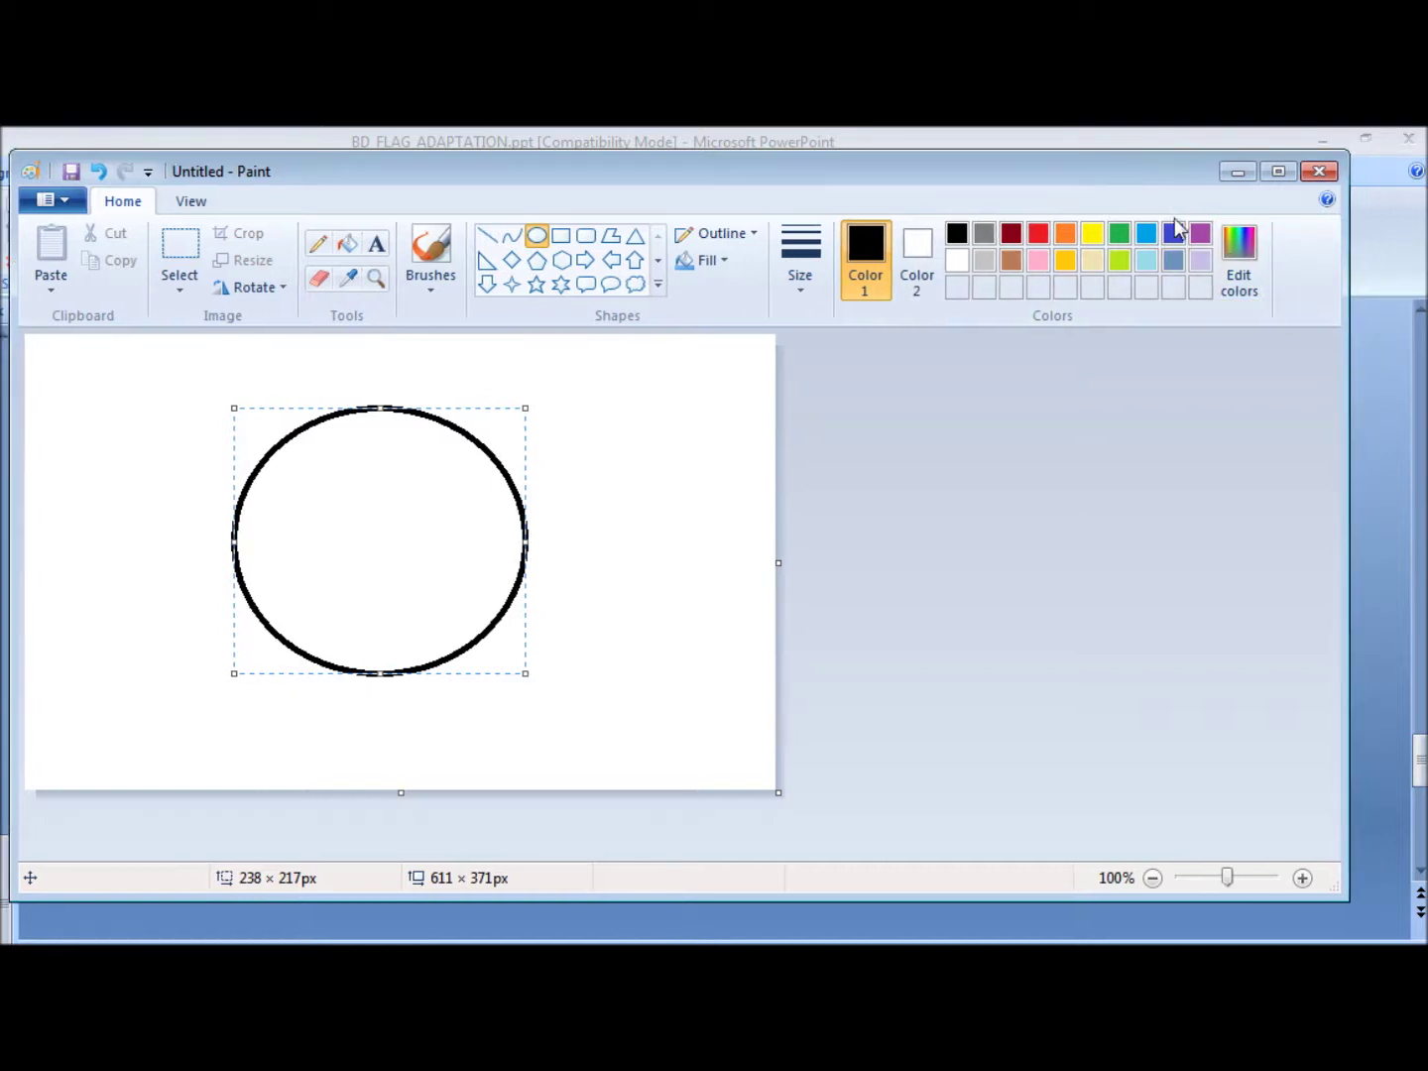
left_click(1235, 260)
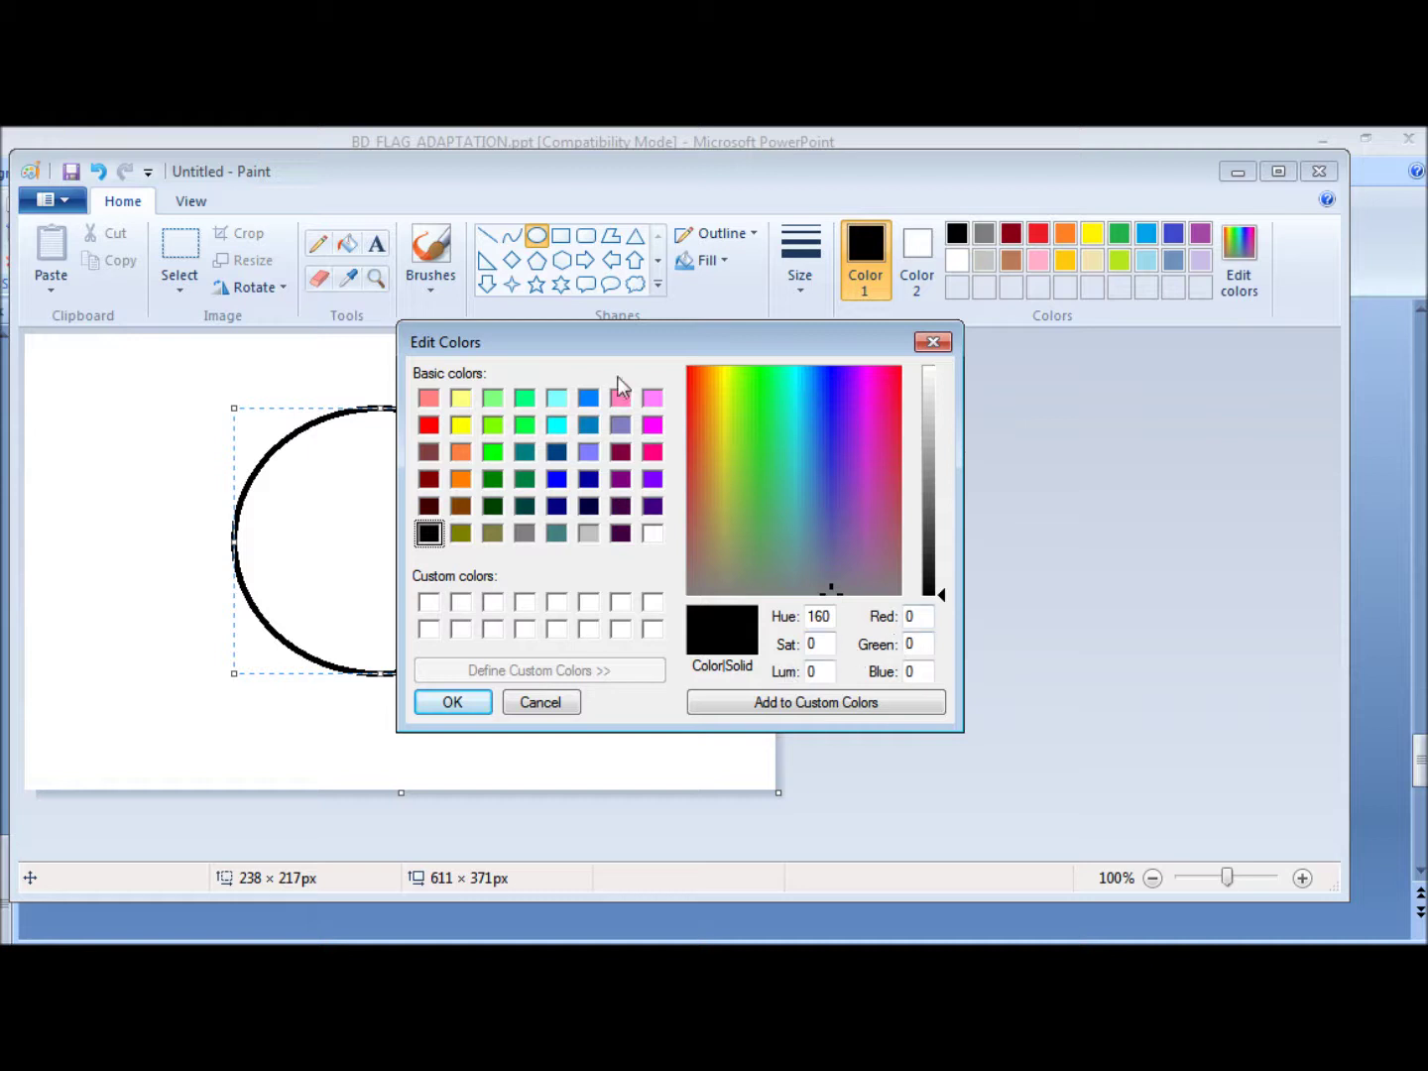
double_click(917, 645)
type("25")
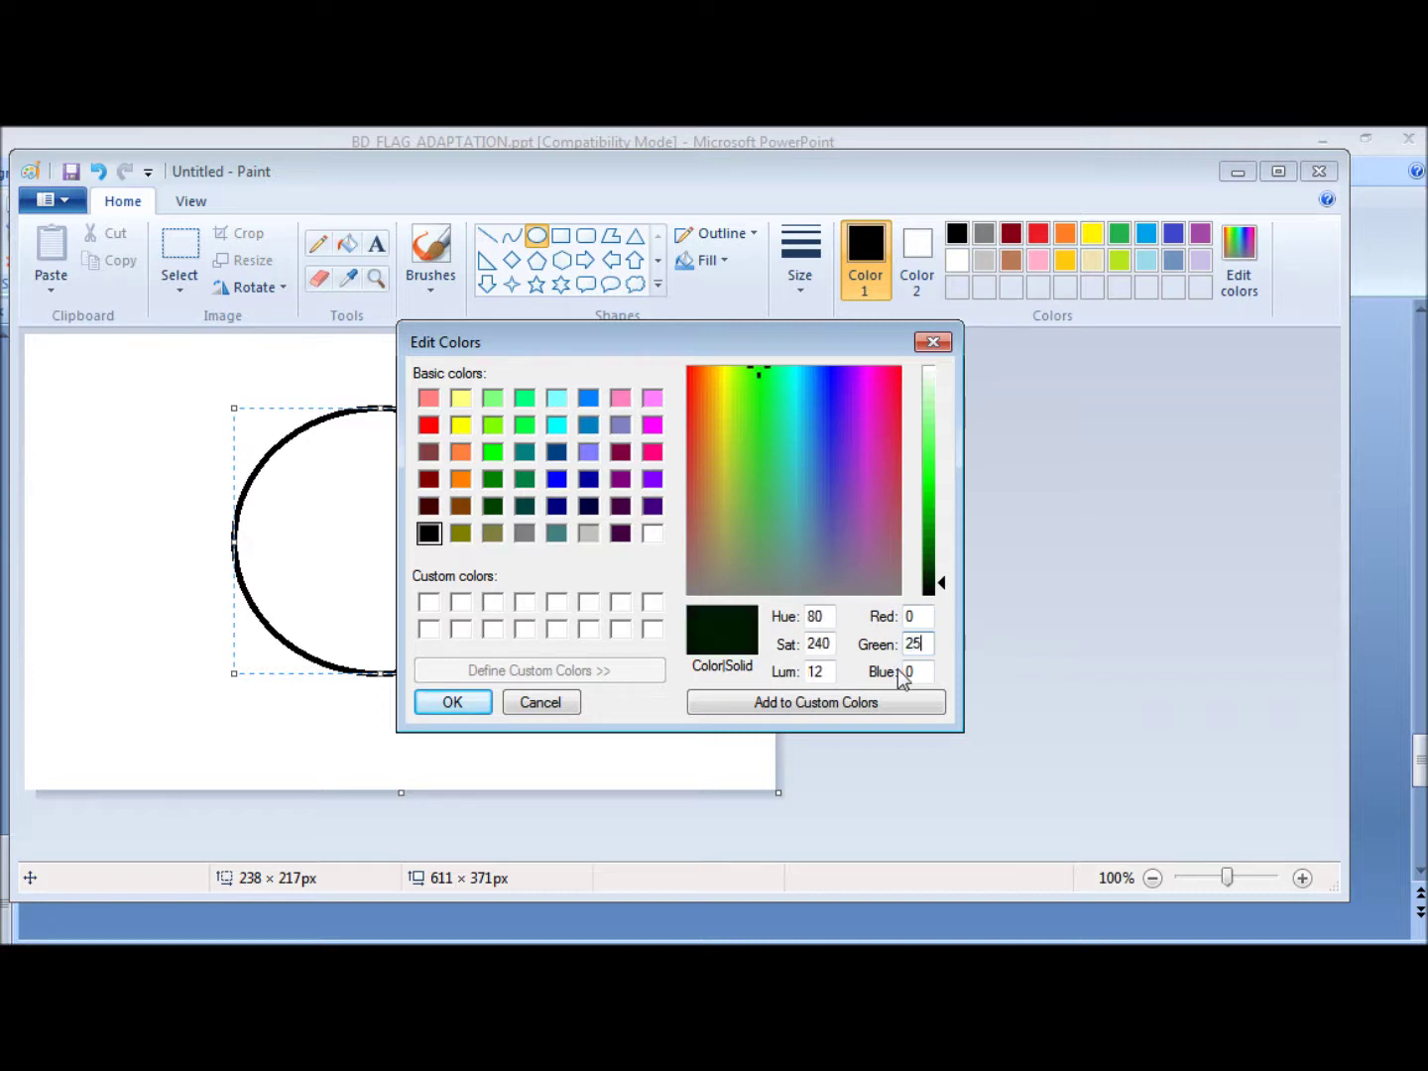
type("5")
double_click(910, 673)
type("2")
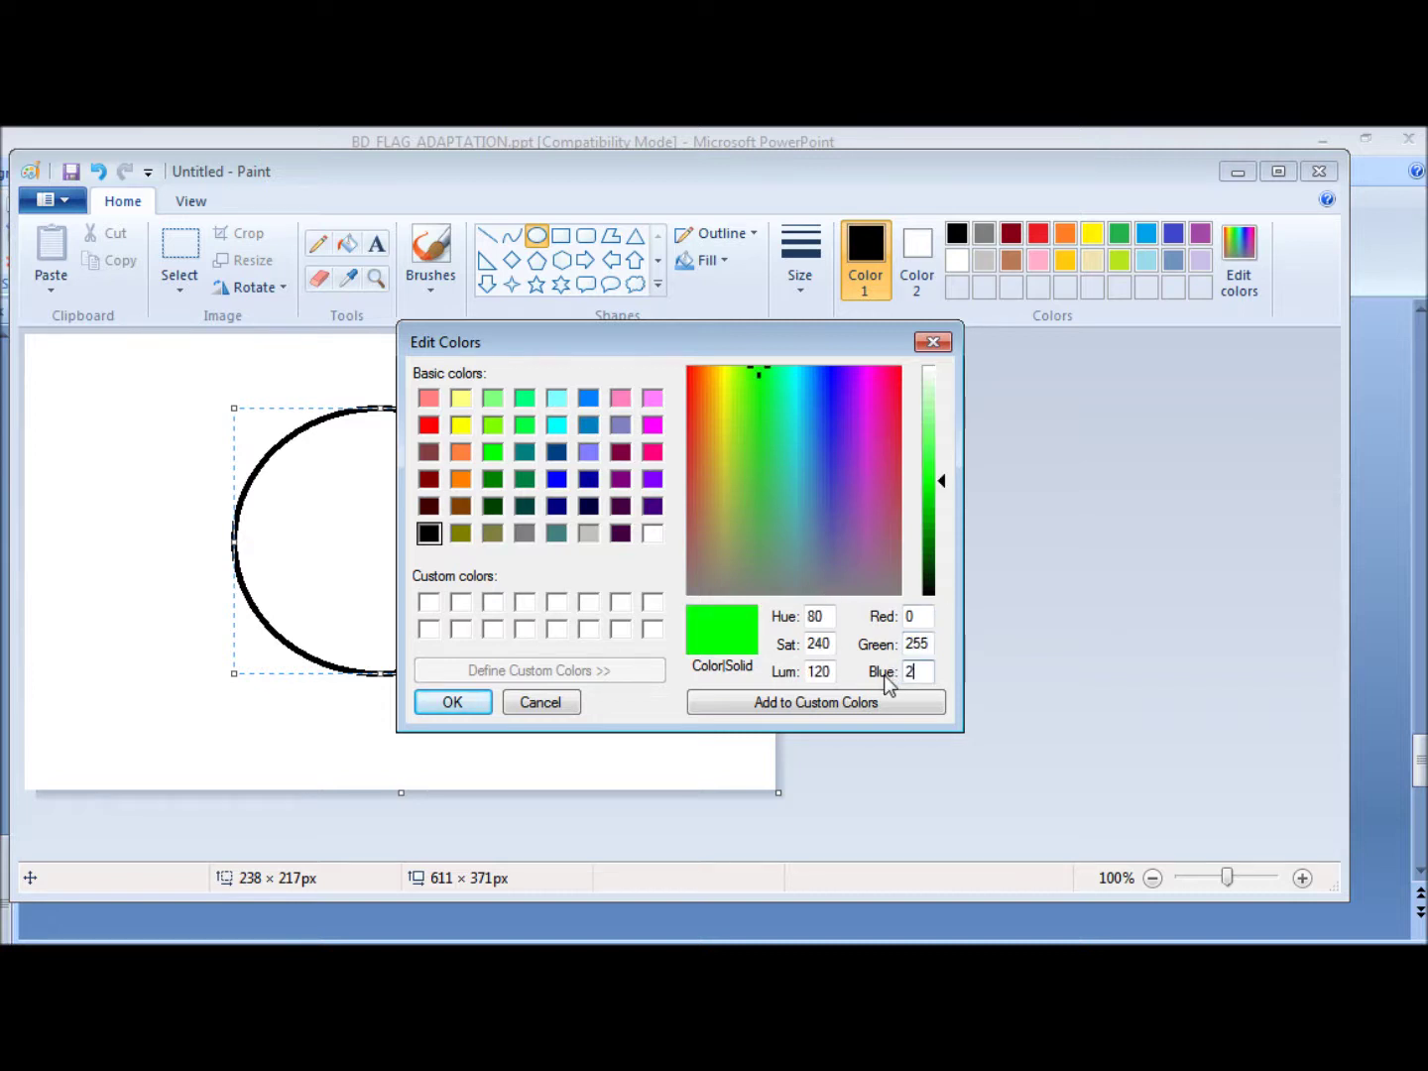
type("55")
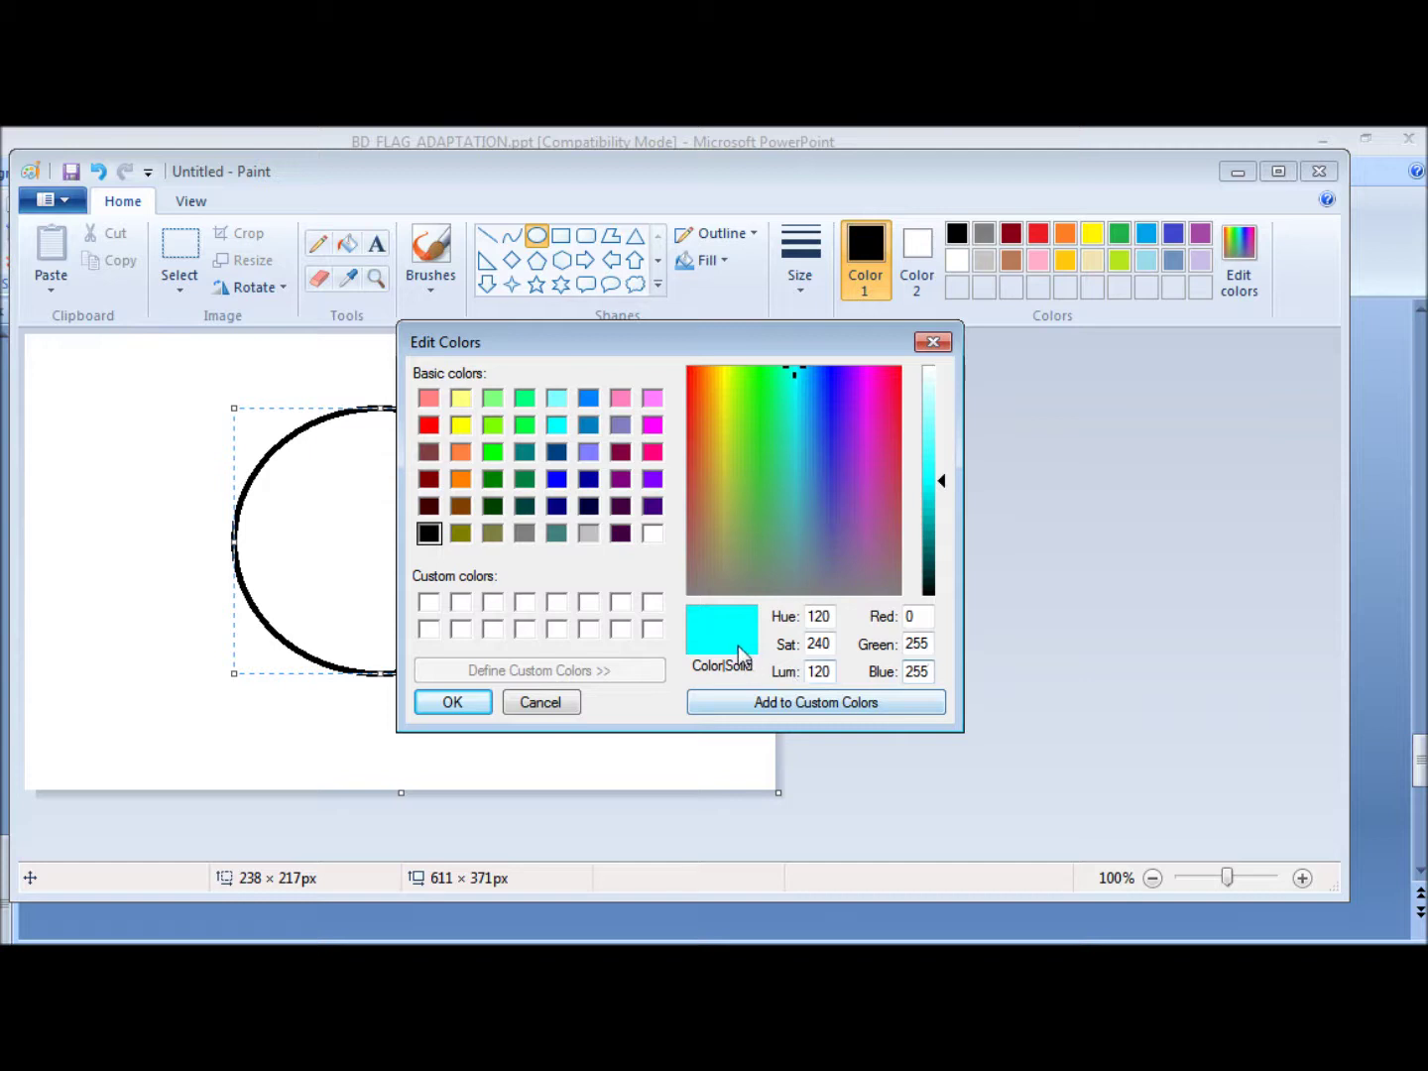
left_click(467, 706)
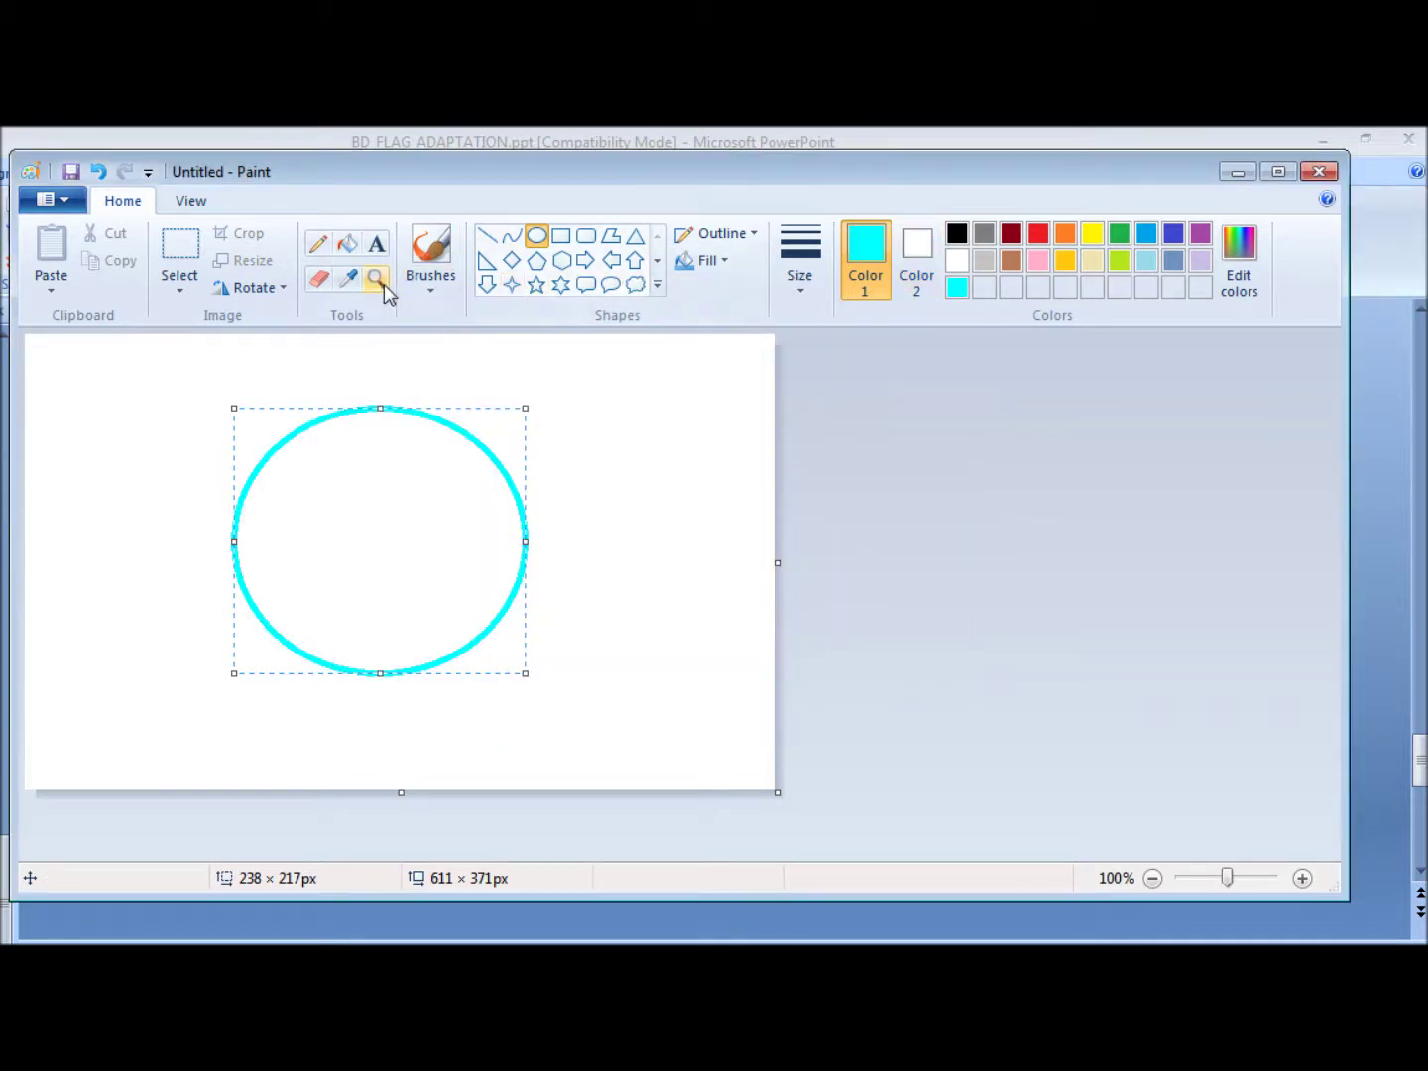
left_click(347, 243)
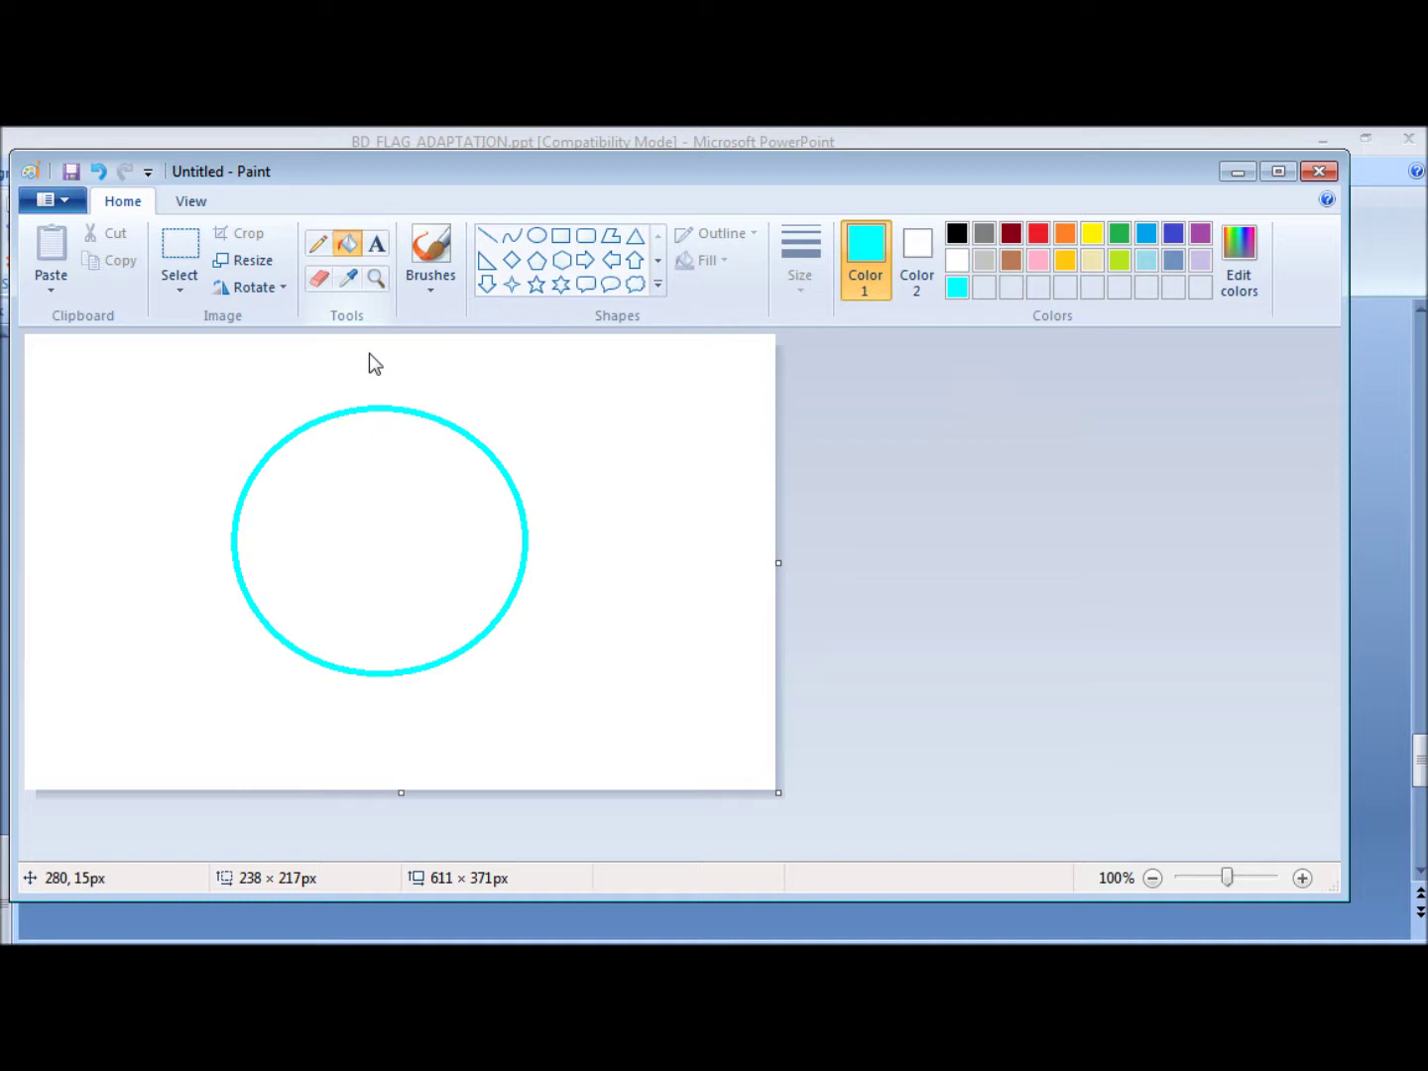
left_click(386, 505)
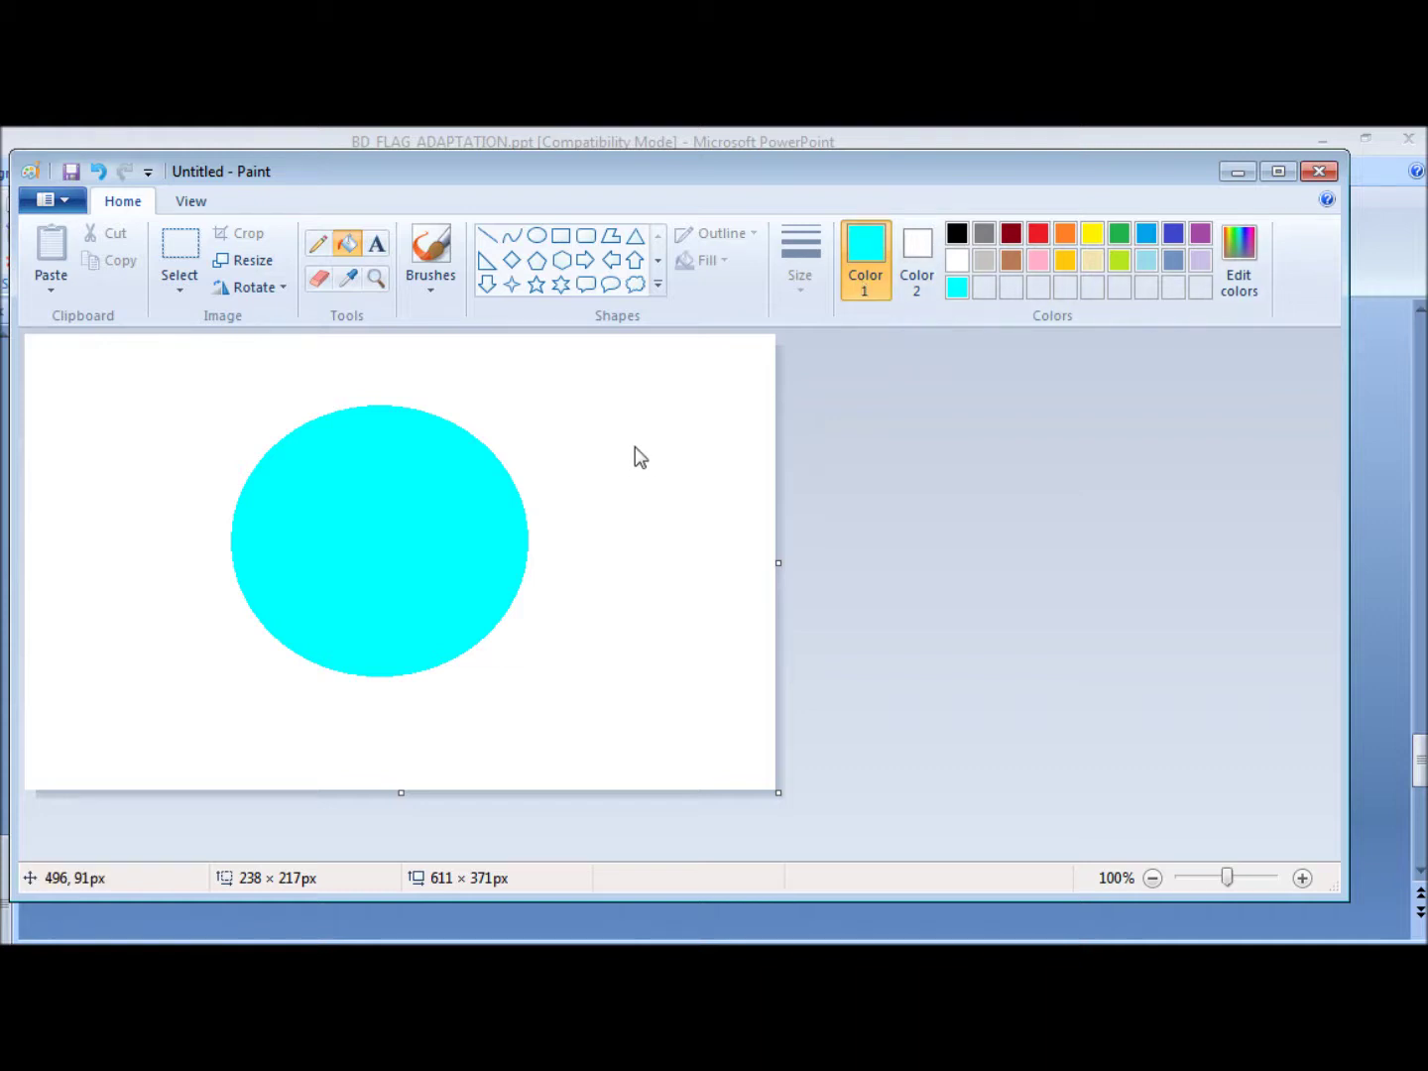
Set Color 1 to a custom black with green 0 and blue 0, and fill the background around the circle.
left_click(1247, 266)
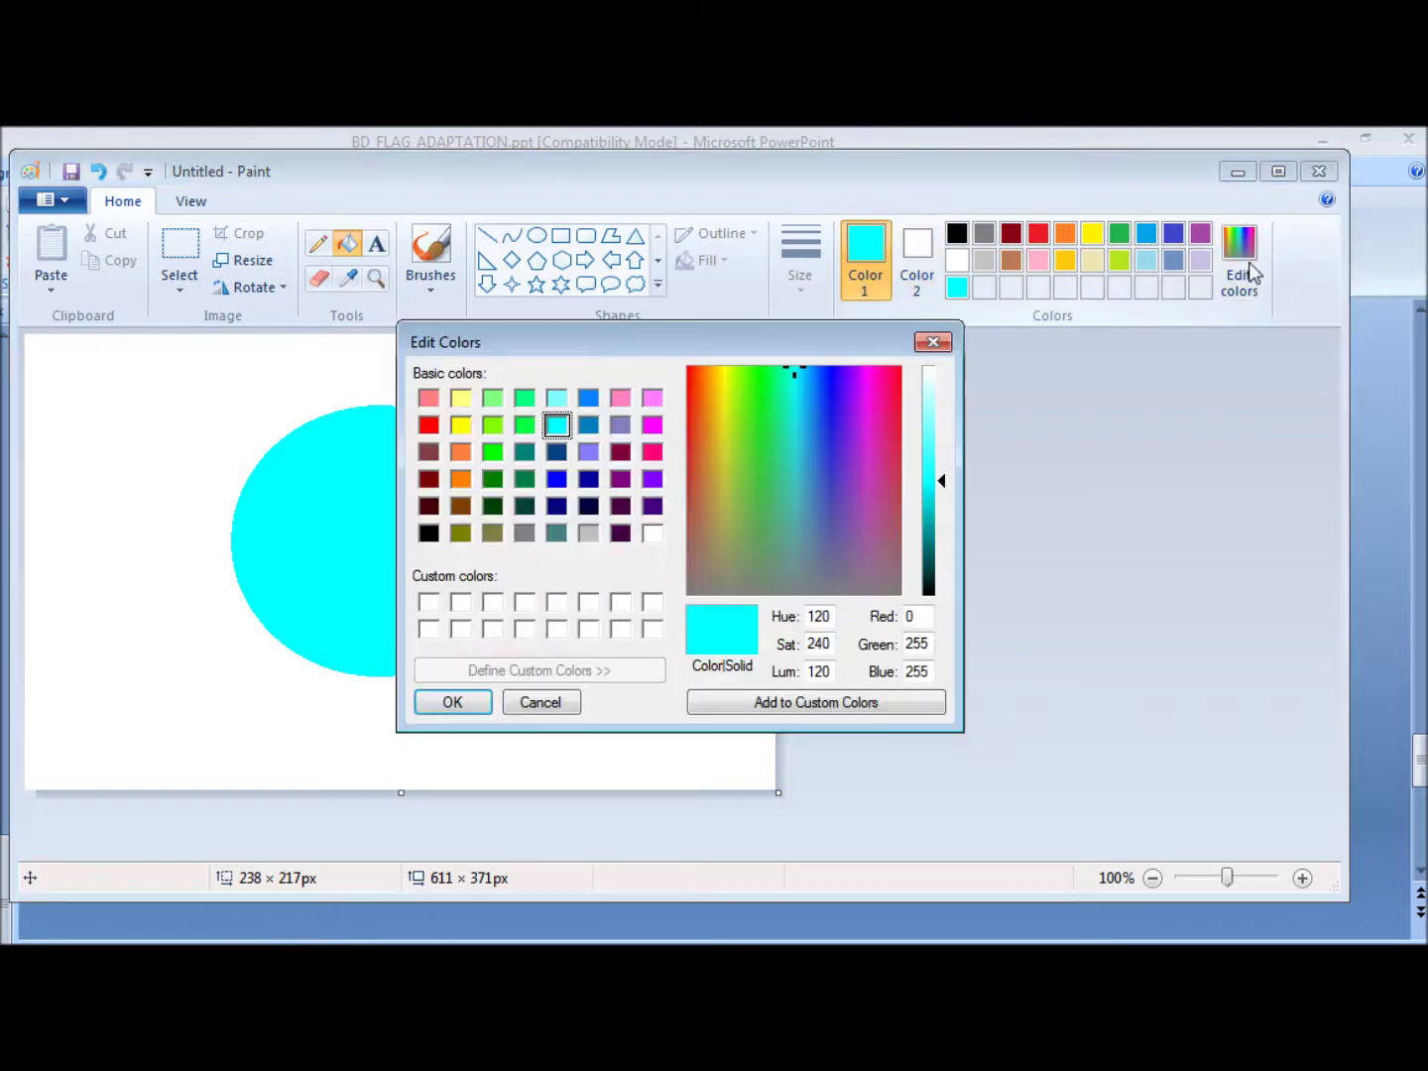
double_click(904, 648)
type("0")
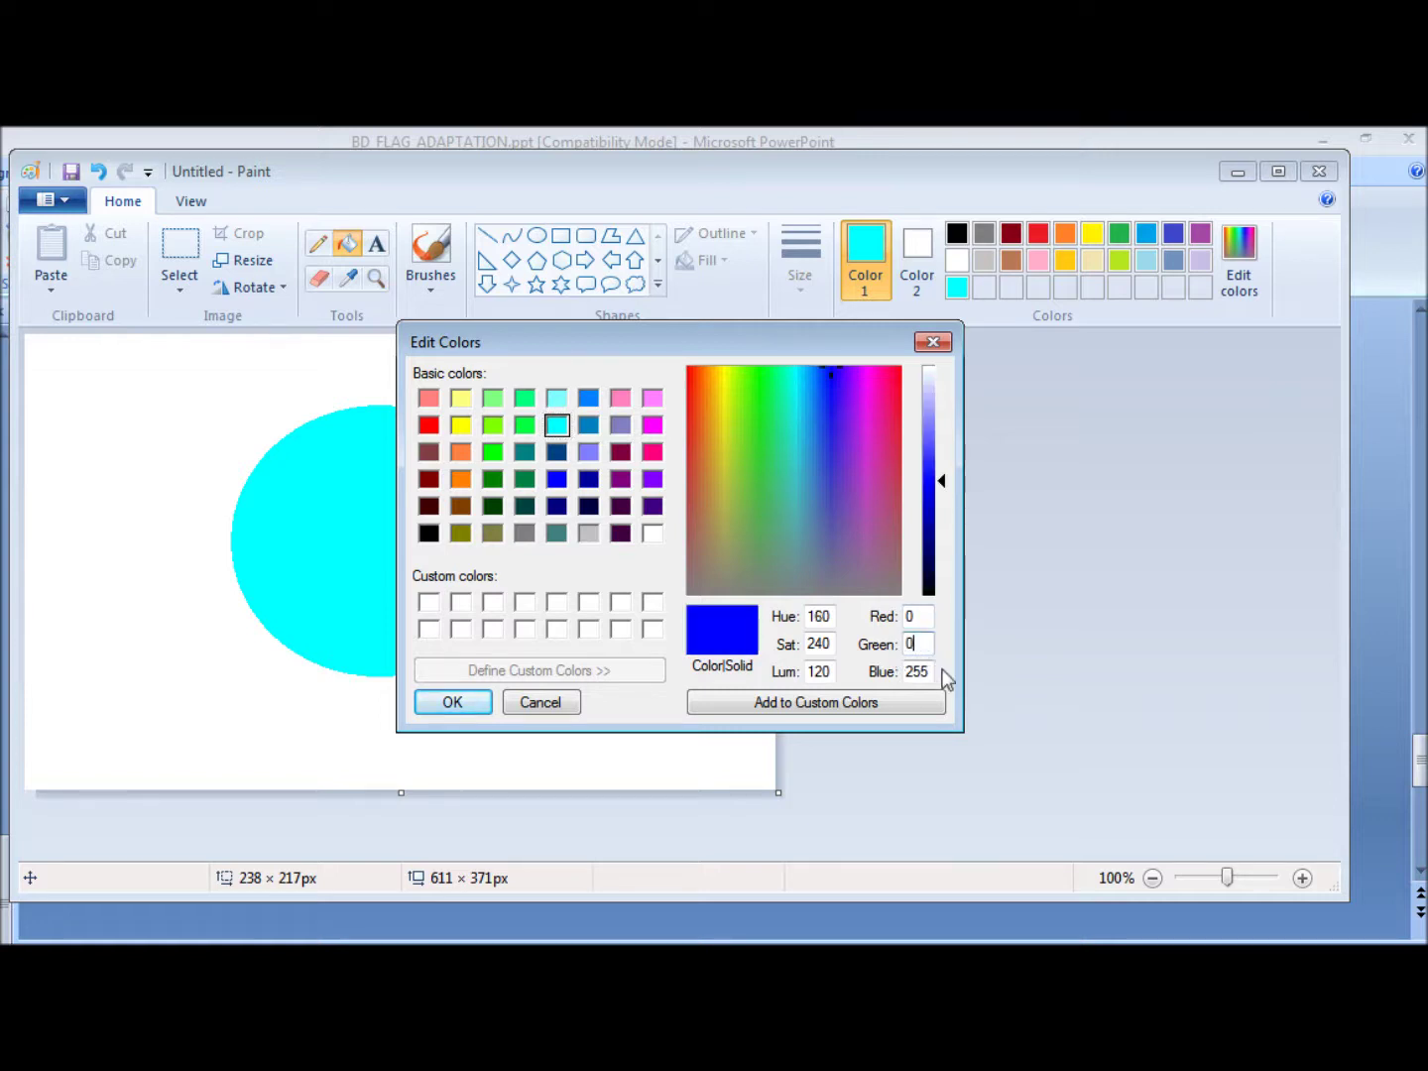
double_click(922, 674)
type("0")
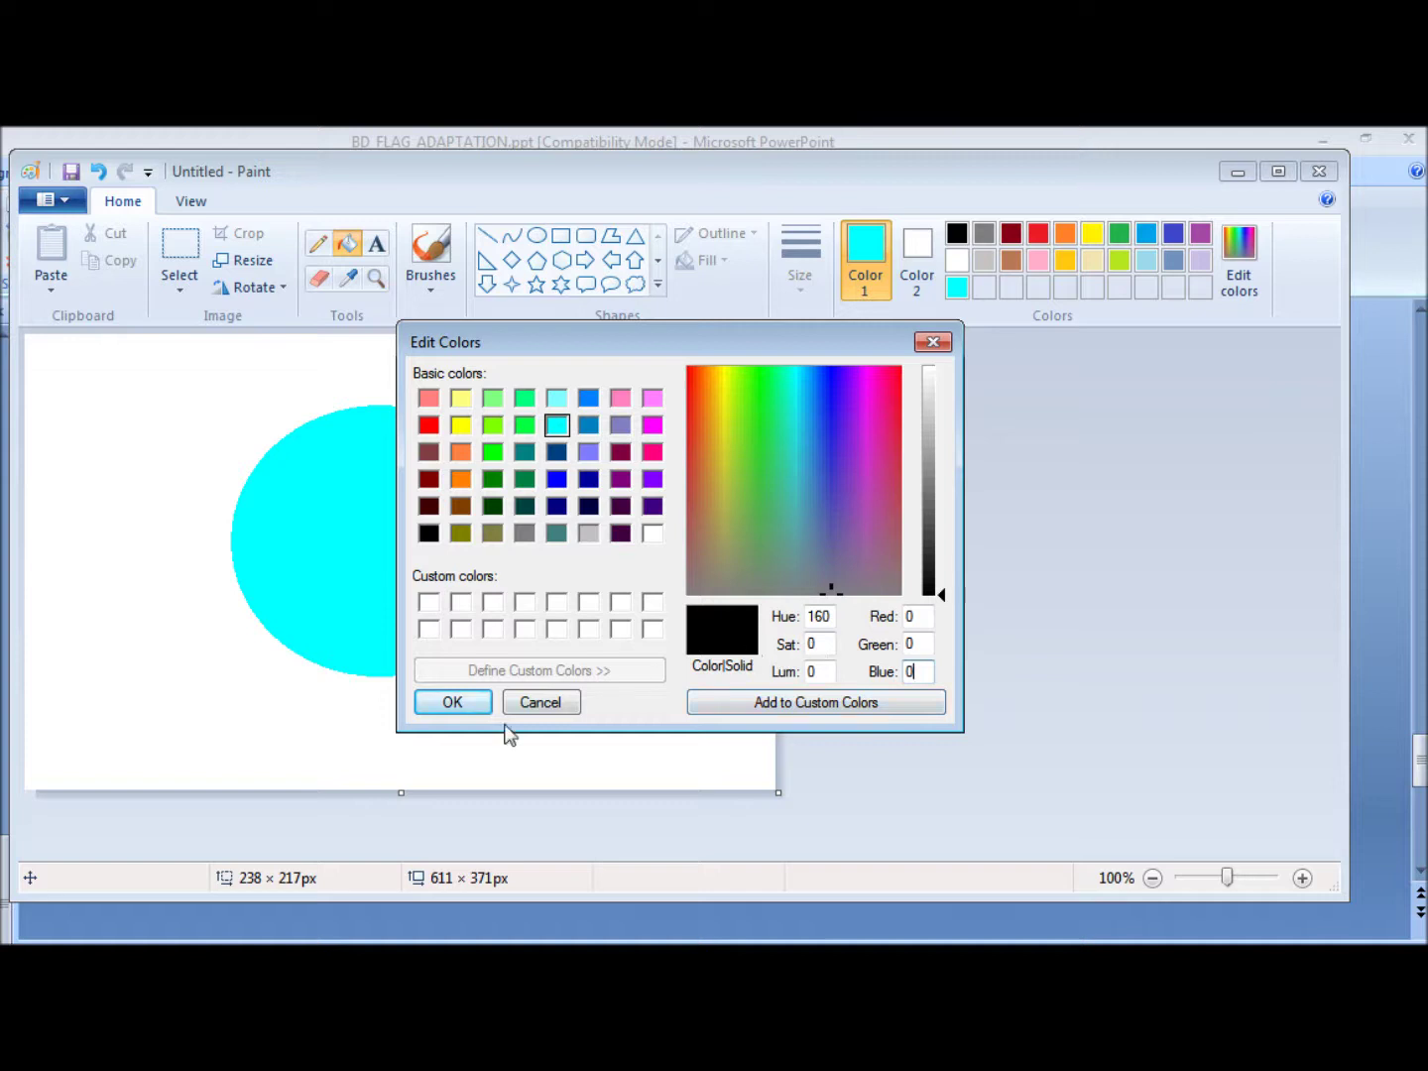
left_click(466, 699)
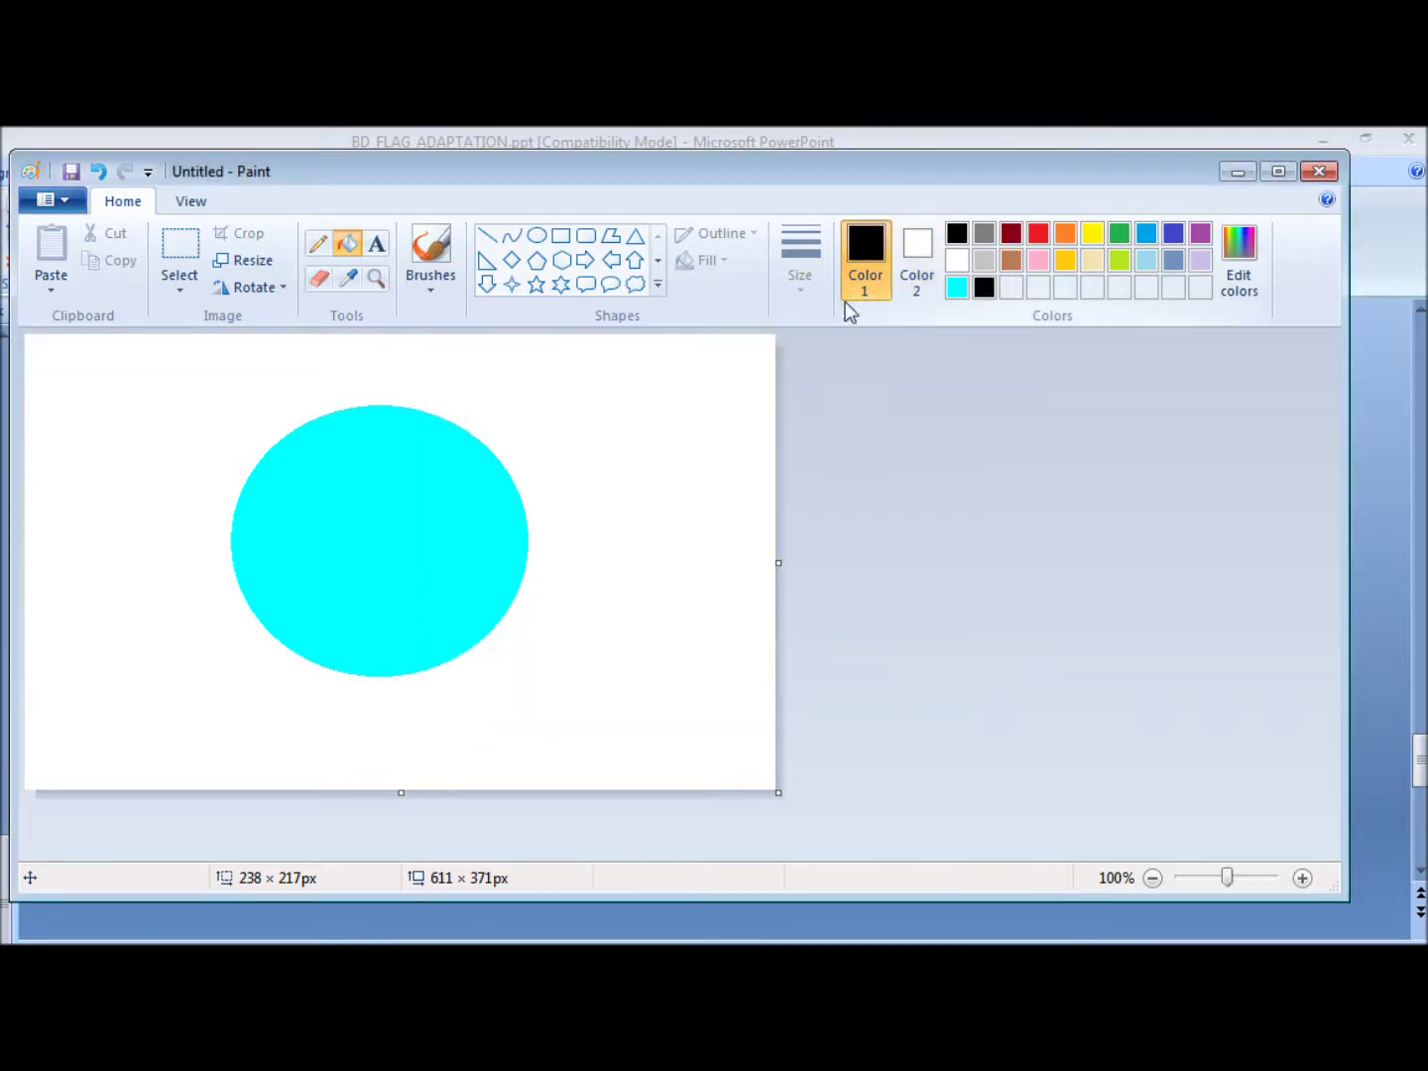
left_click(700, 452)
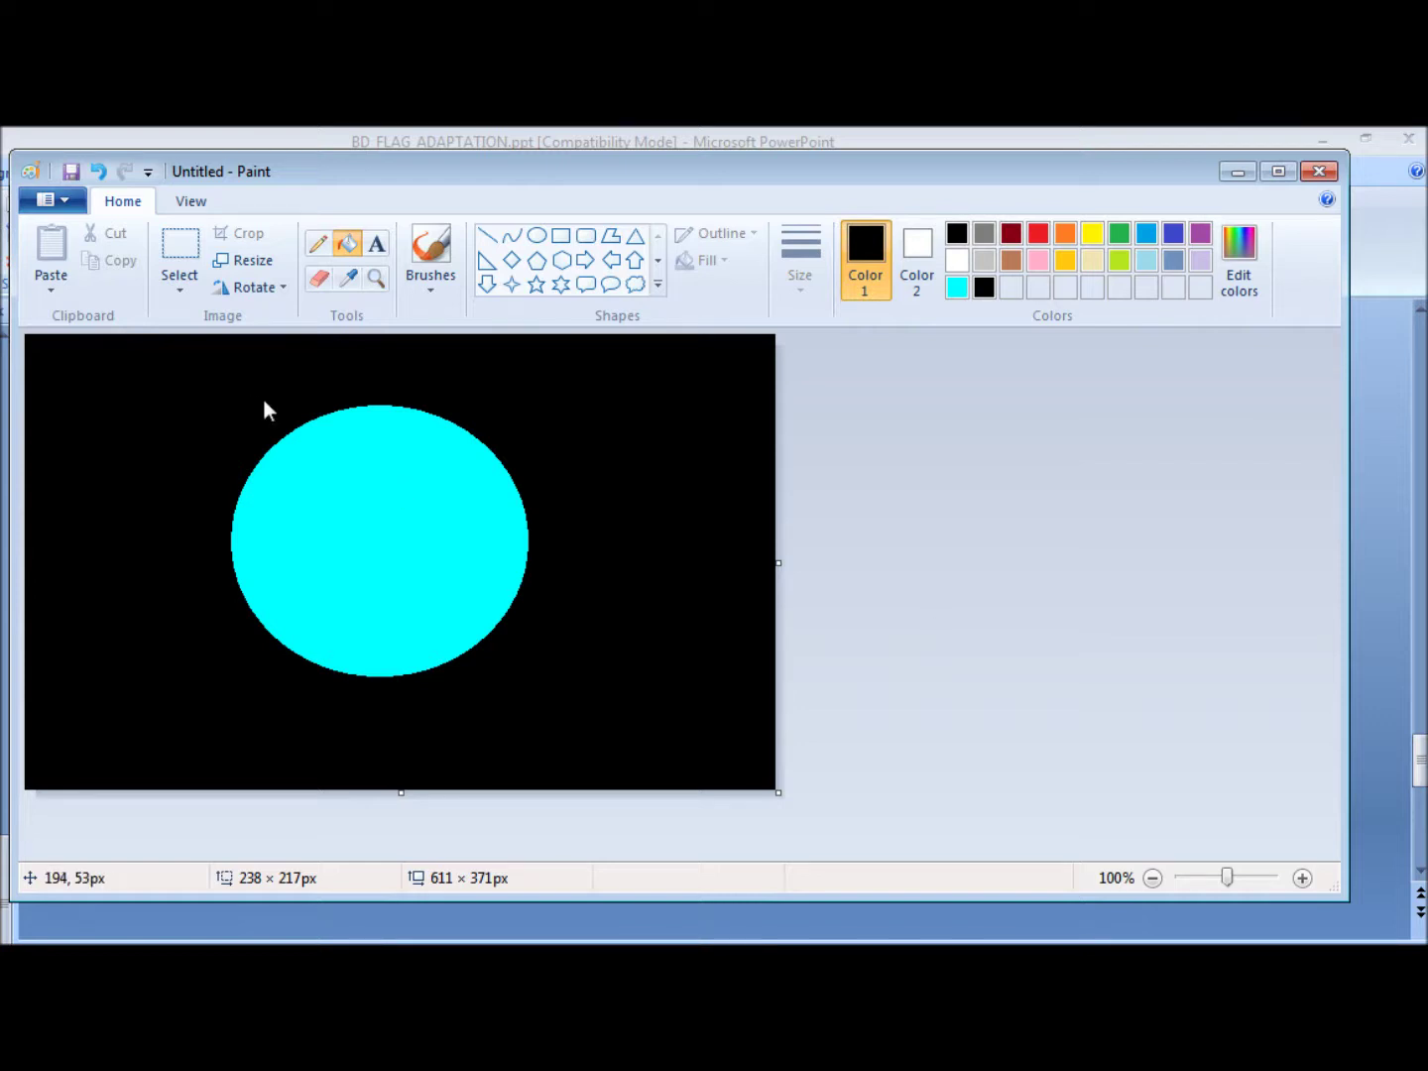
Save the picture as the PNG file japan_flag_inverse in the Pictures library.
left_click(77, 181)
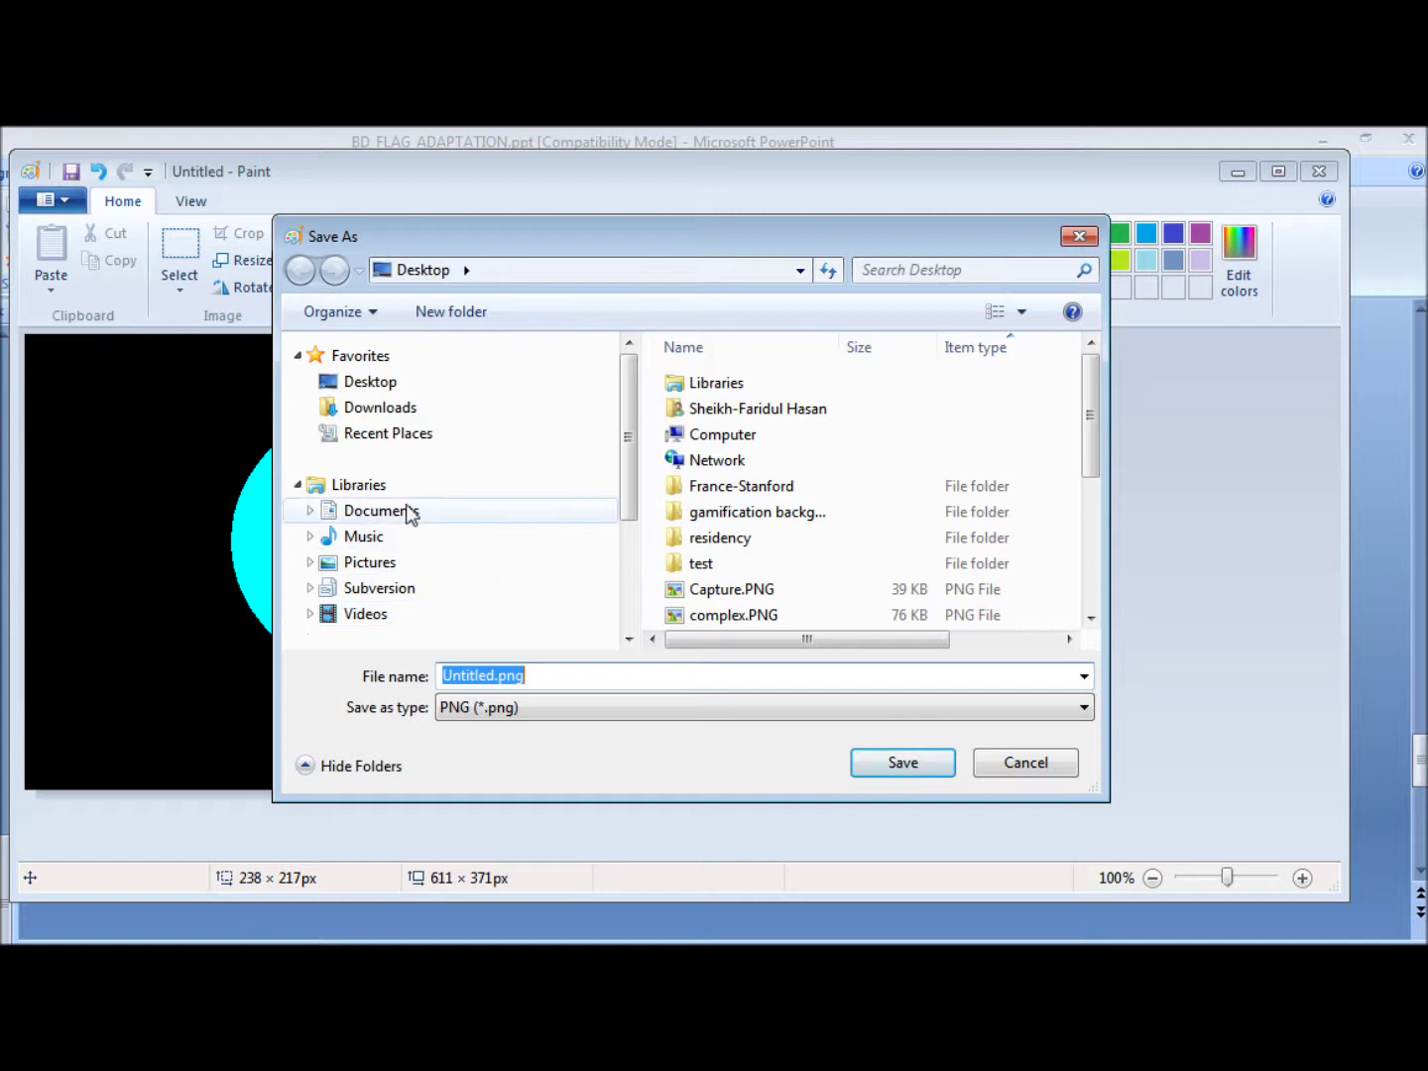
left_click(410, 567)
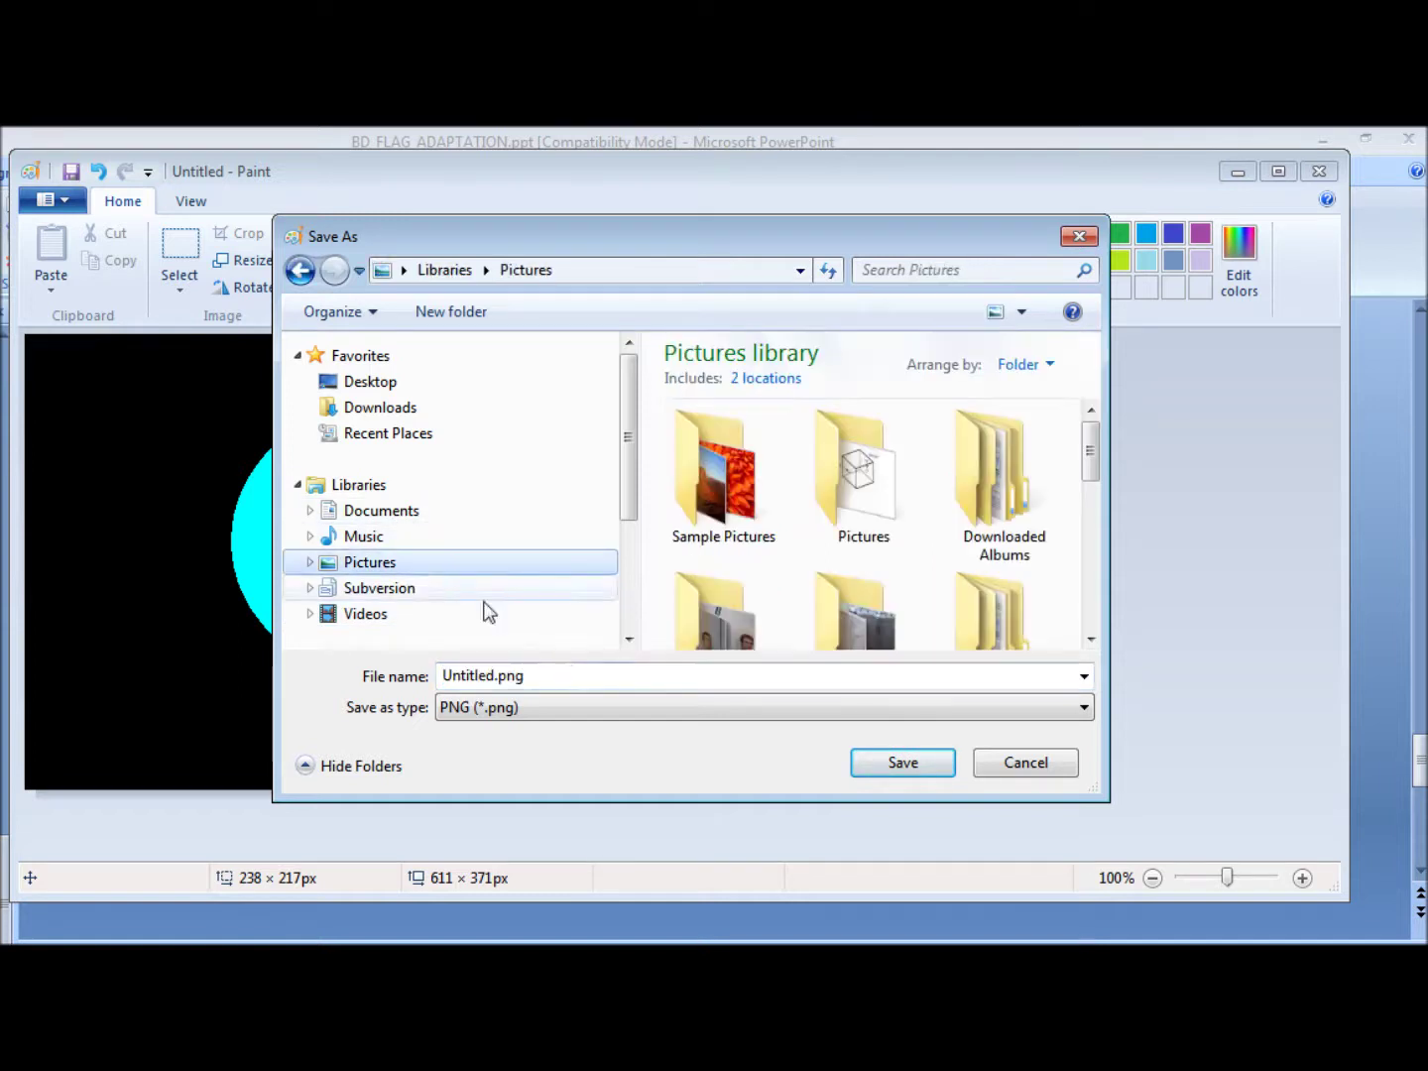
left_click(583, 683)
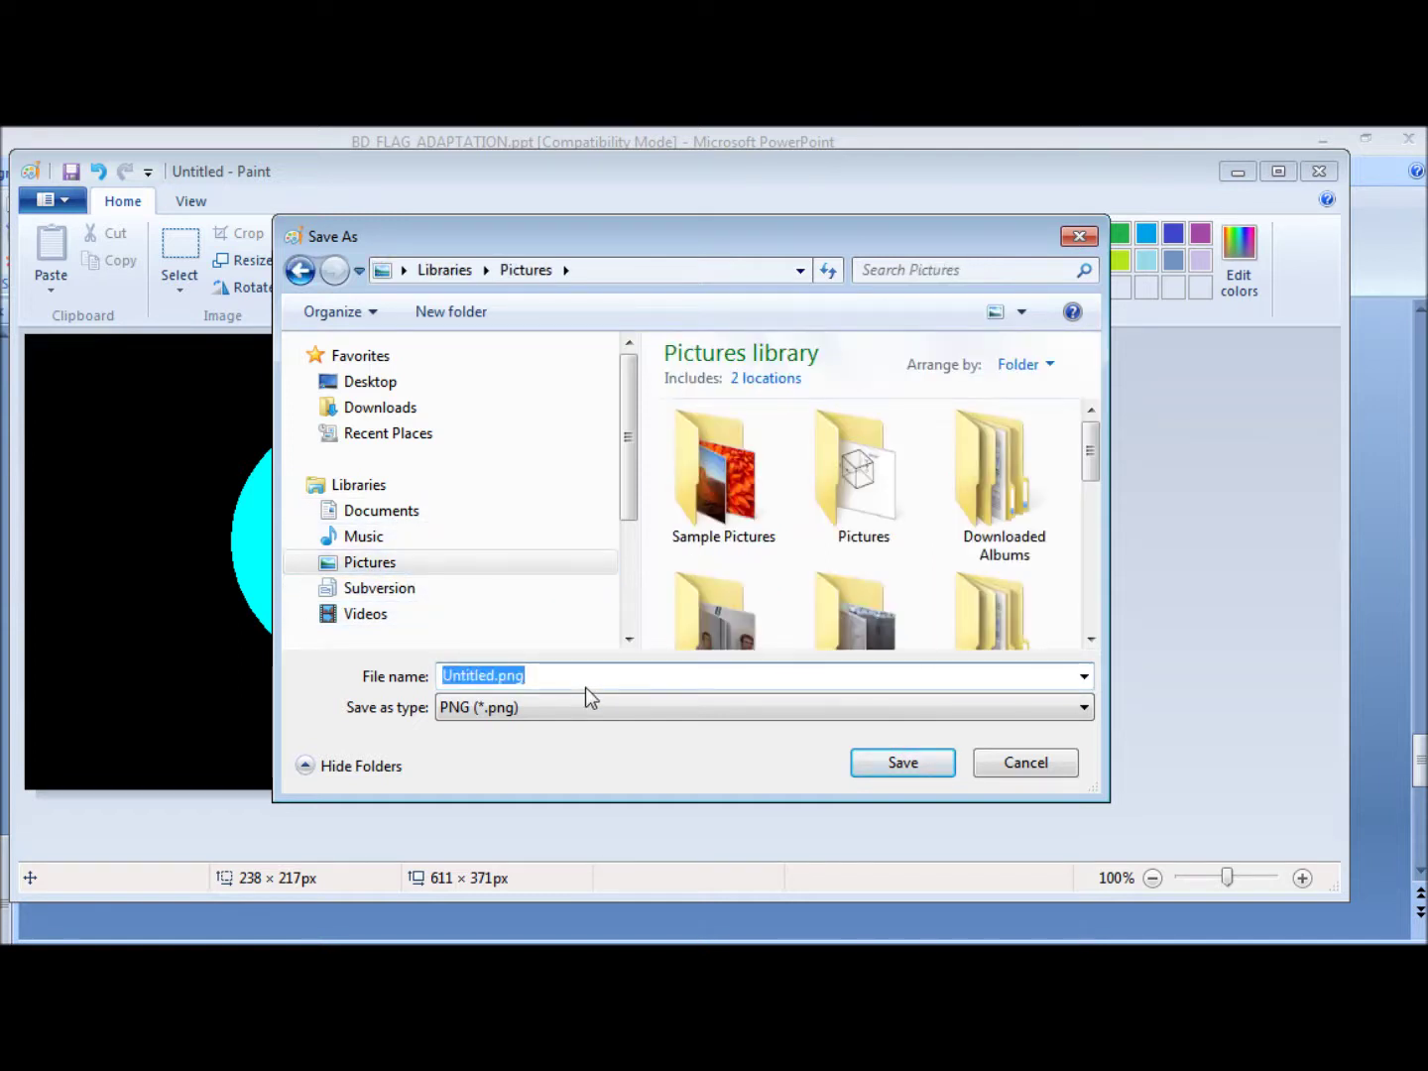
type("jap")
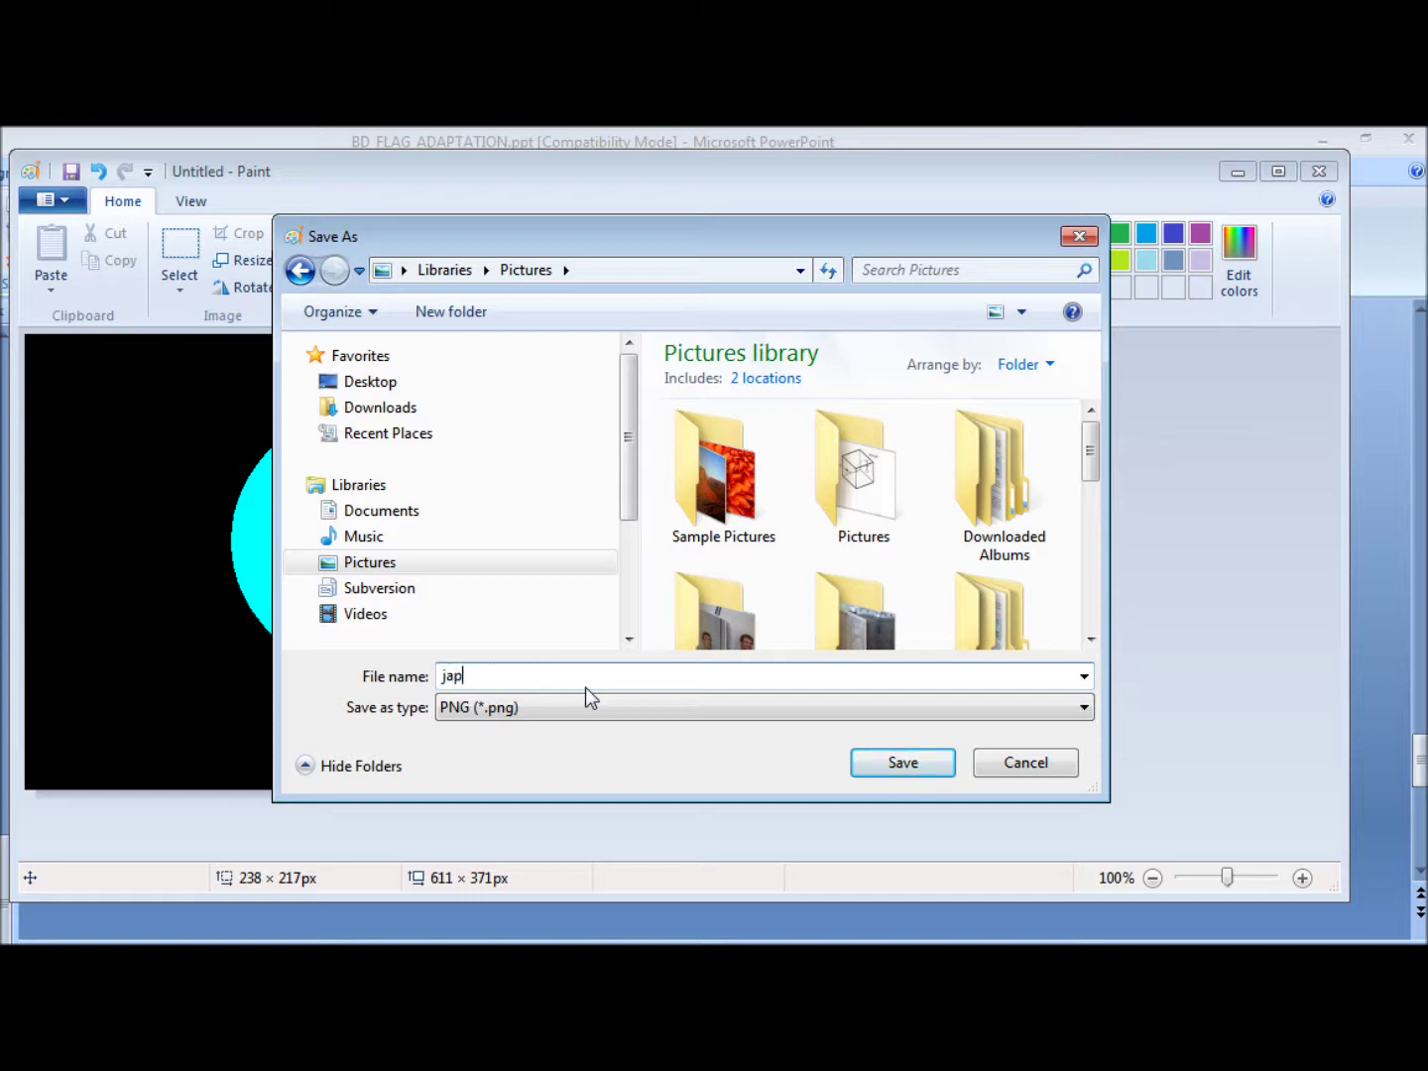
type("an_flag")
key("BackSpace")
type("g_inverse")
left_click(890, 768)
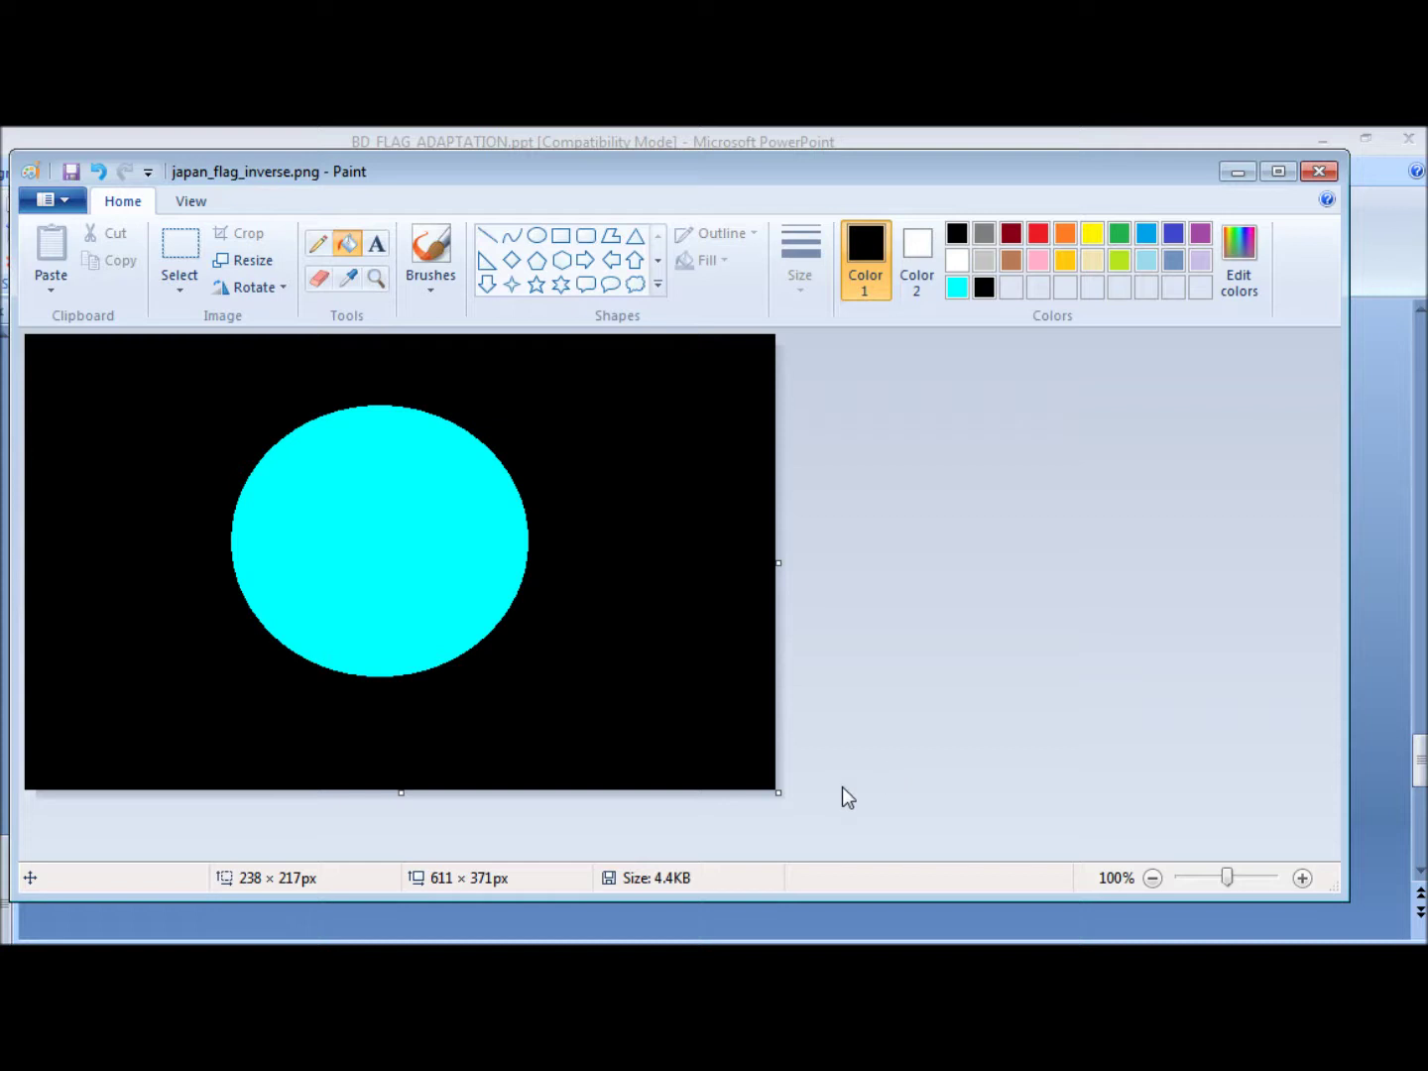
Switch to PowerPoint and insert the picture japan_flag_inverse.png from the Pictures library into the After-Image slide's content placeholder.
left_click(1237, 174)
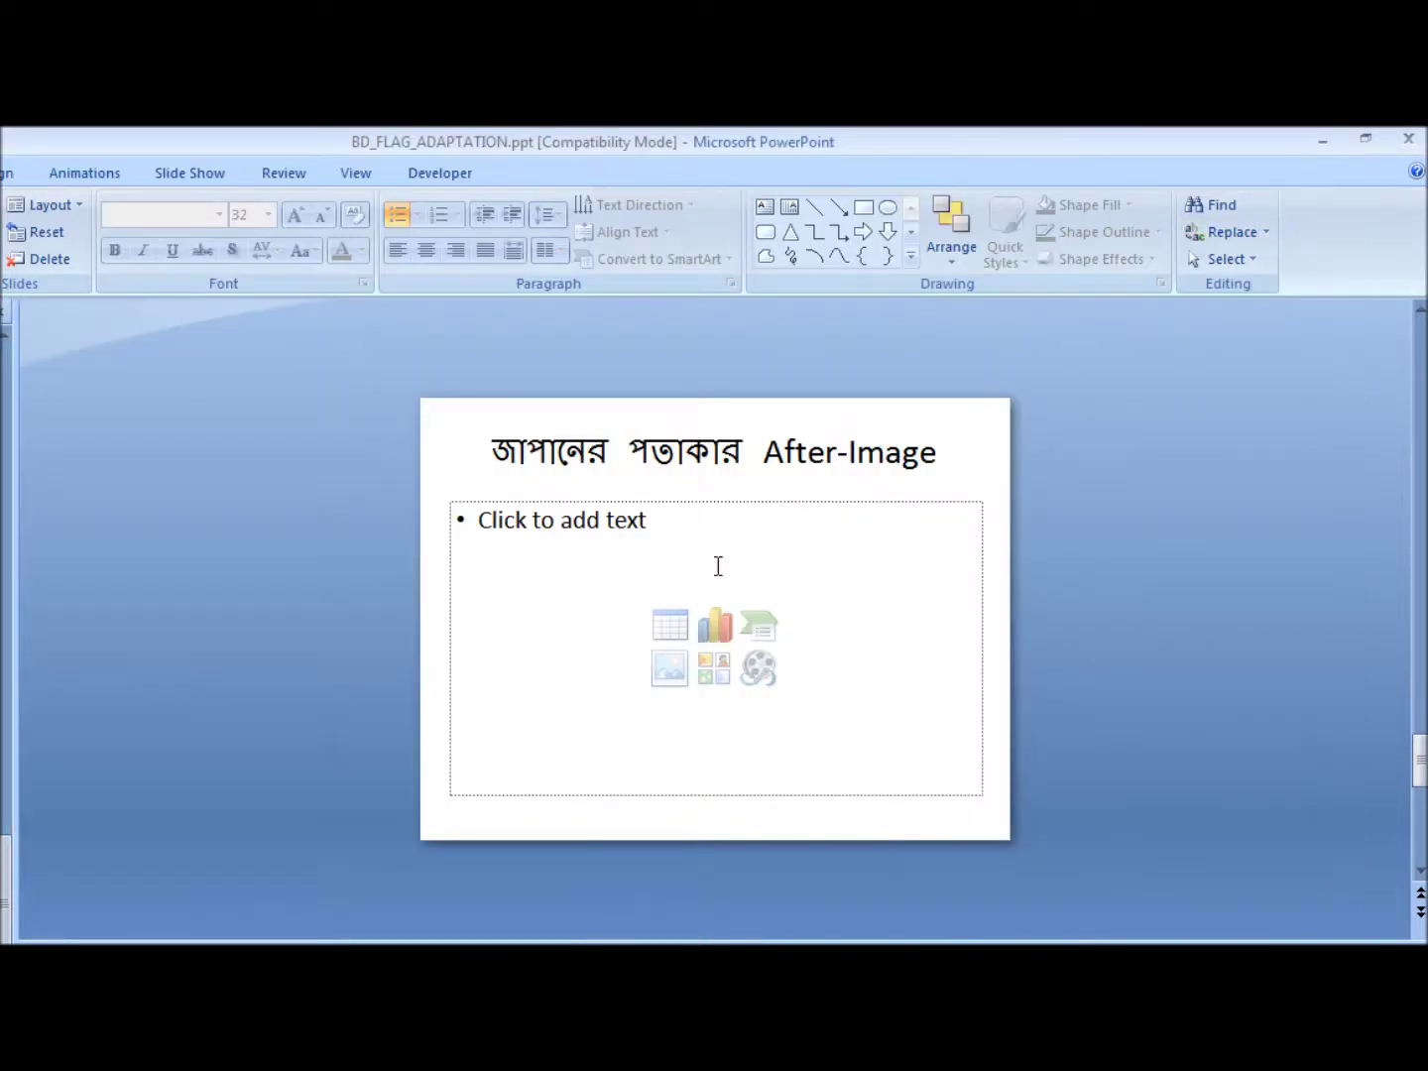
left_click(542, 570)
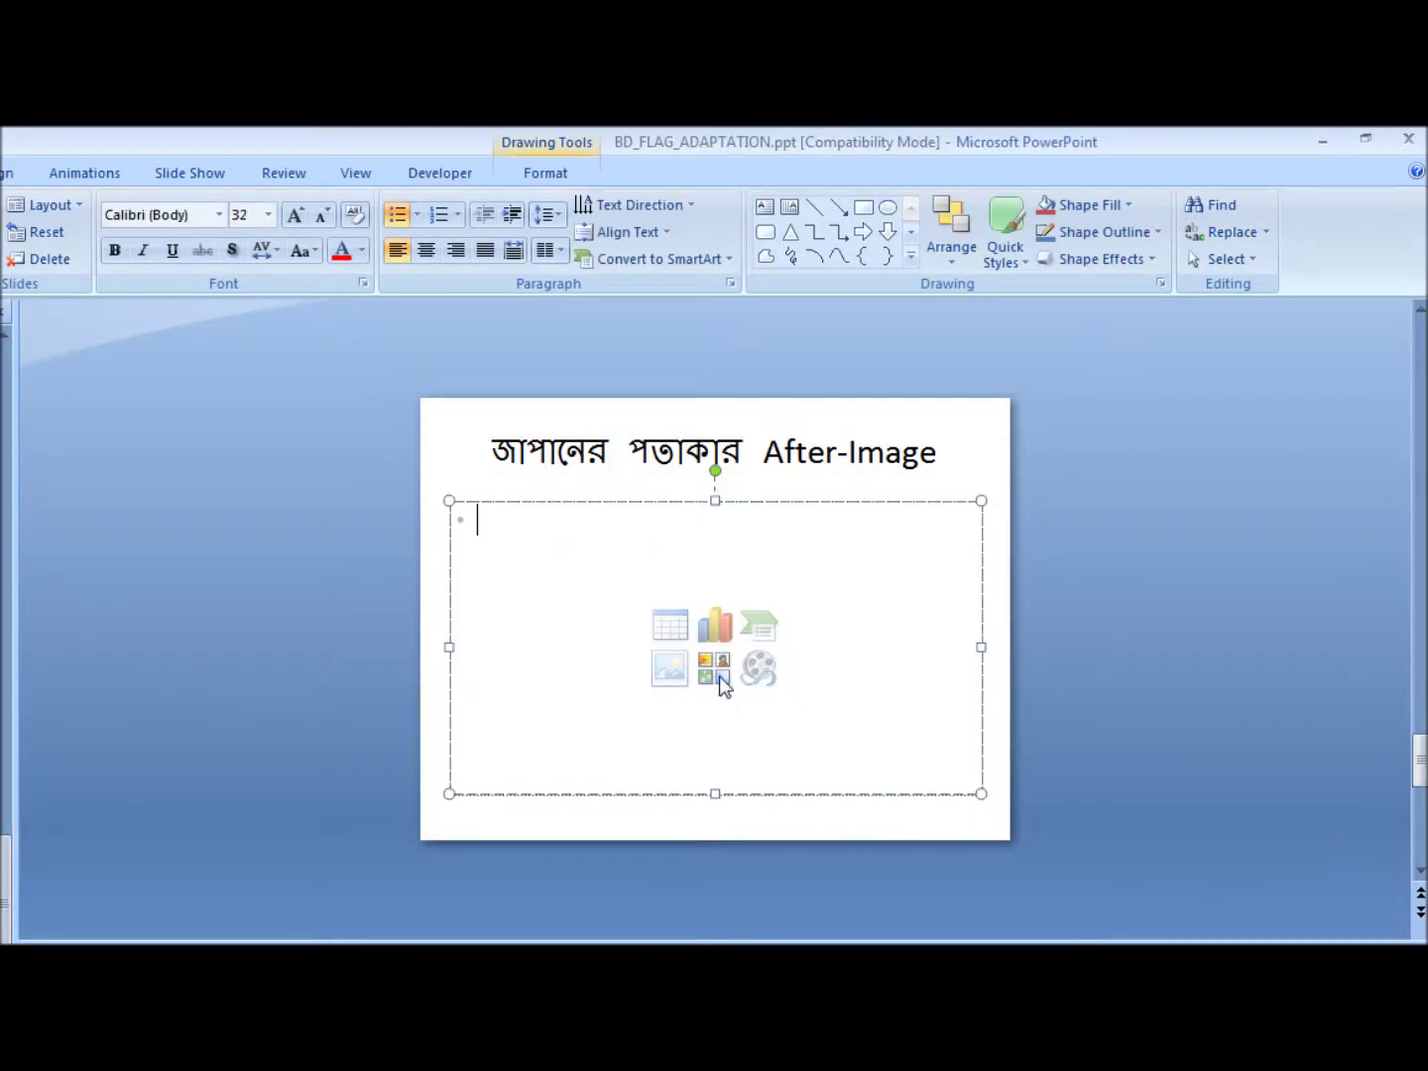
left_click(677, 679)
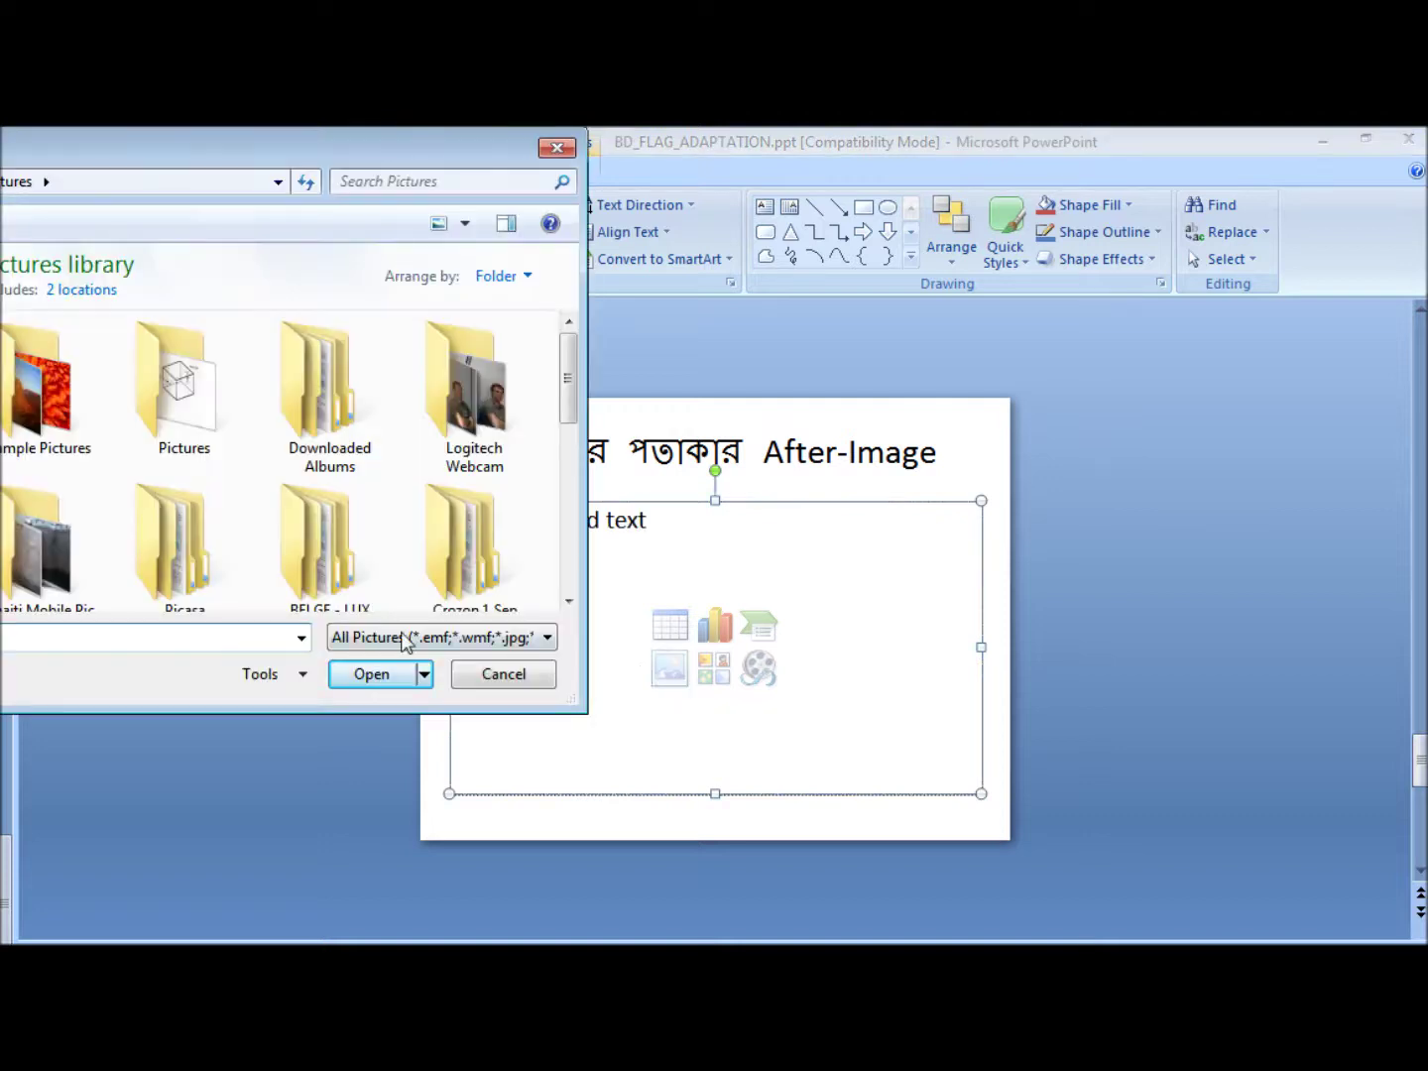
left_click_drag(567, 381, 567, 540)
left_click(80, 580)
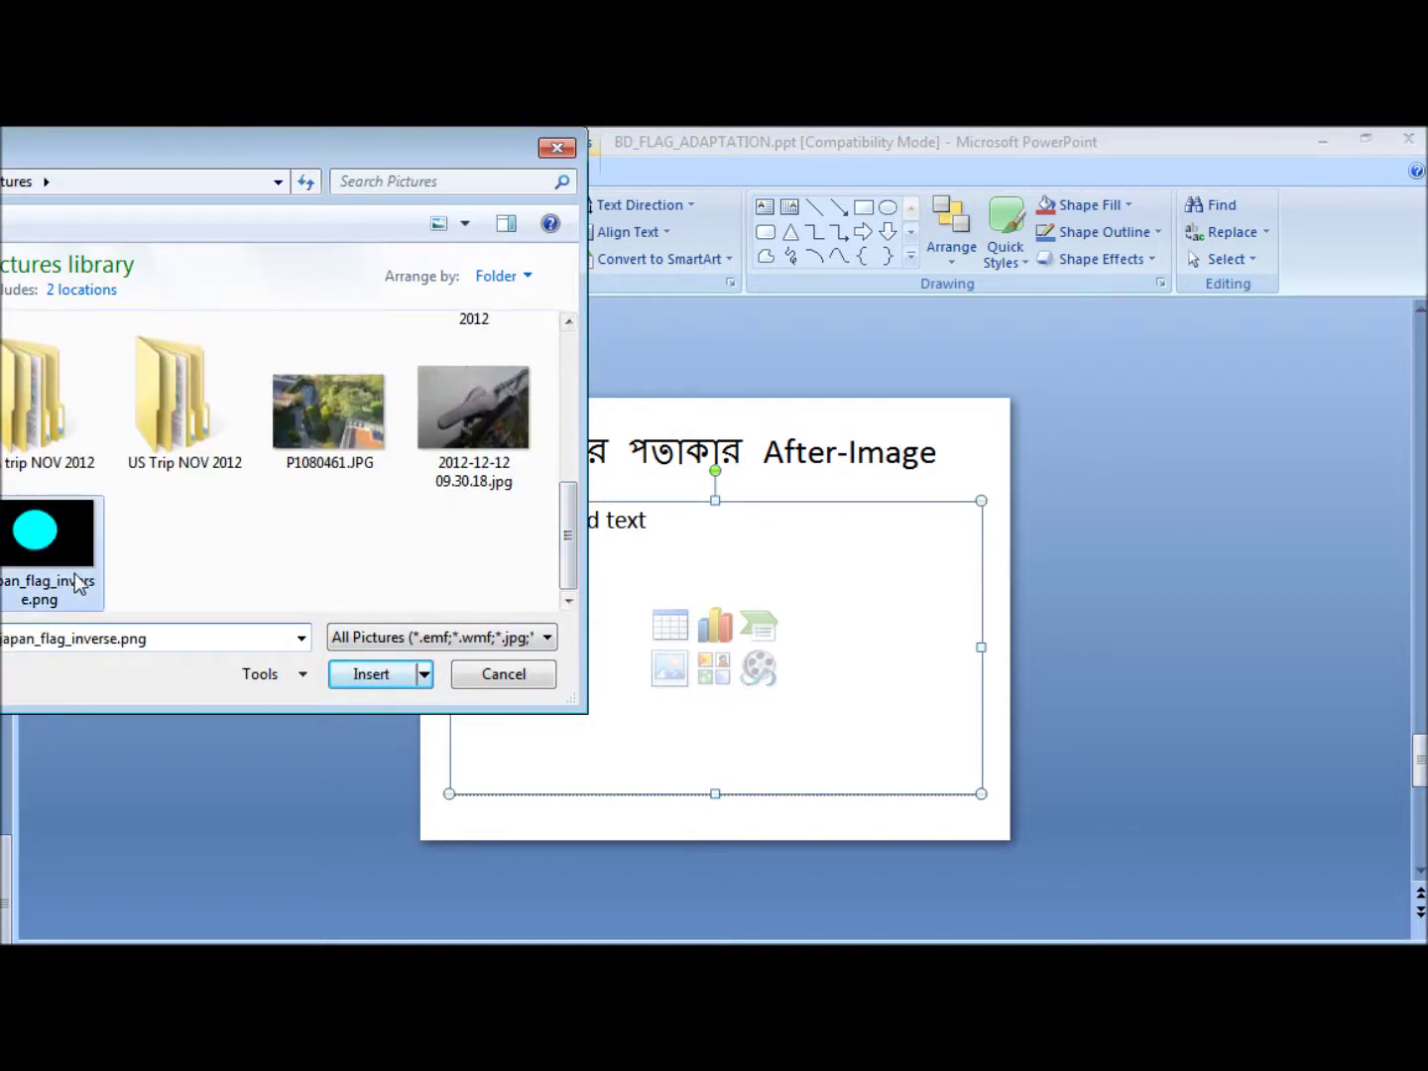
left_click(378, 678)
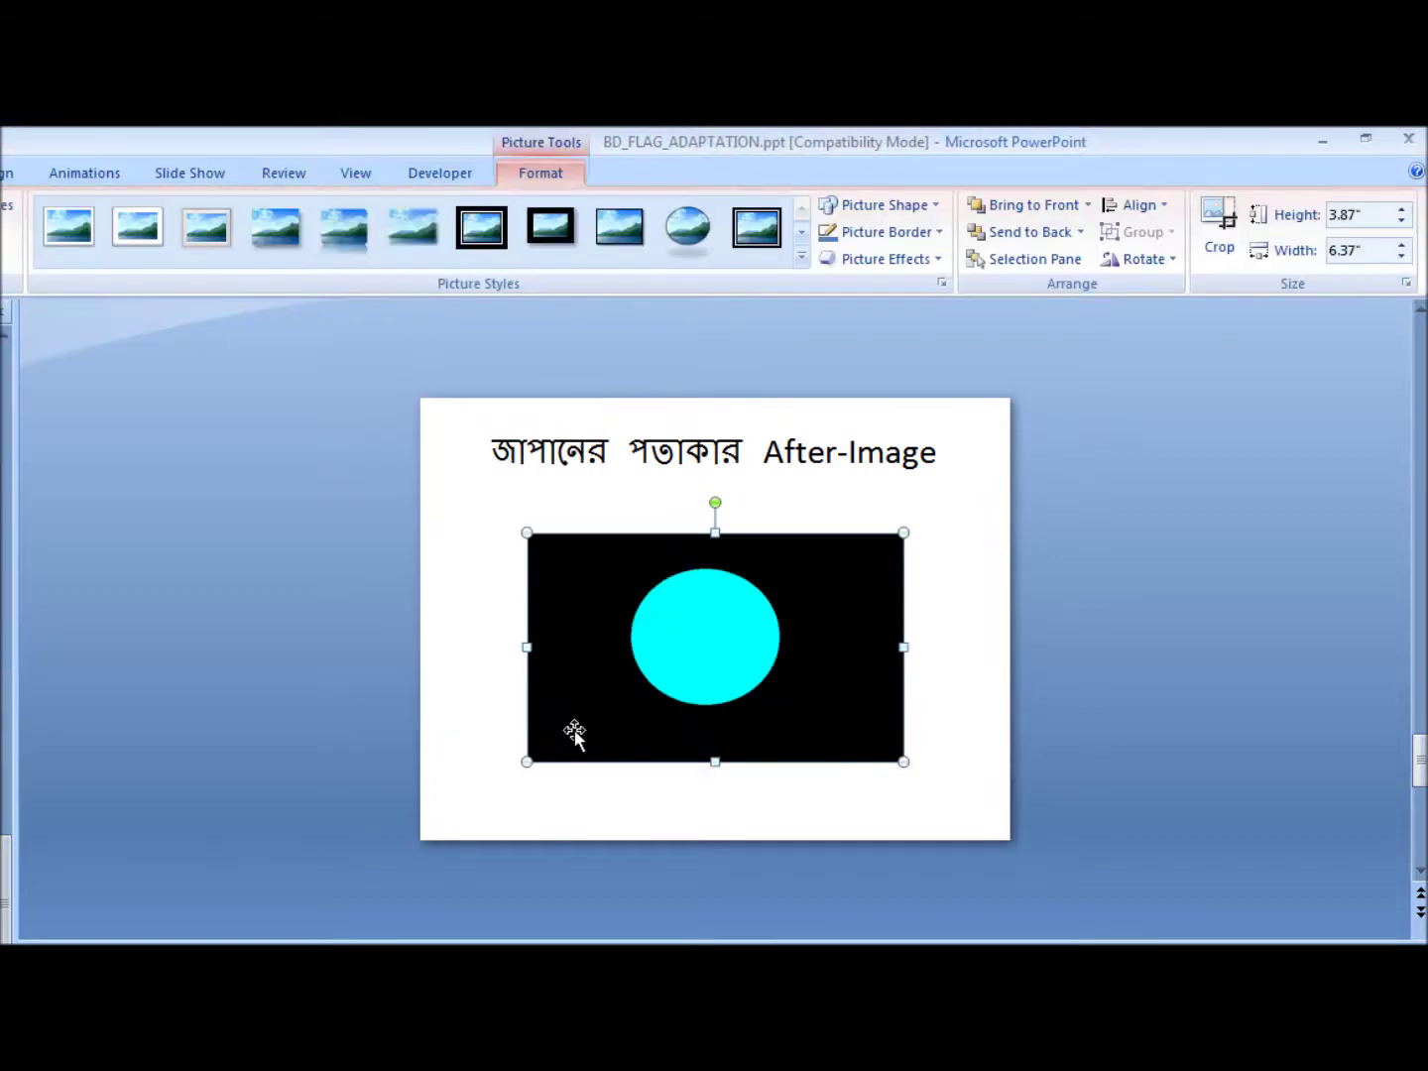
Enlarge the inserted flag picture proportionally to about 5.47" high by 9" wide and centre it horizontally below the slide title.
left_click_drag(679, 688, 606, 645)
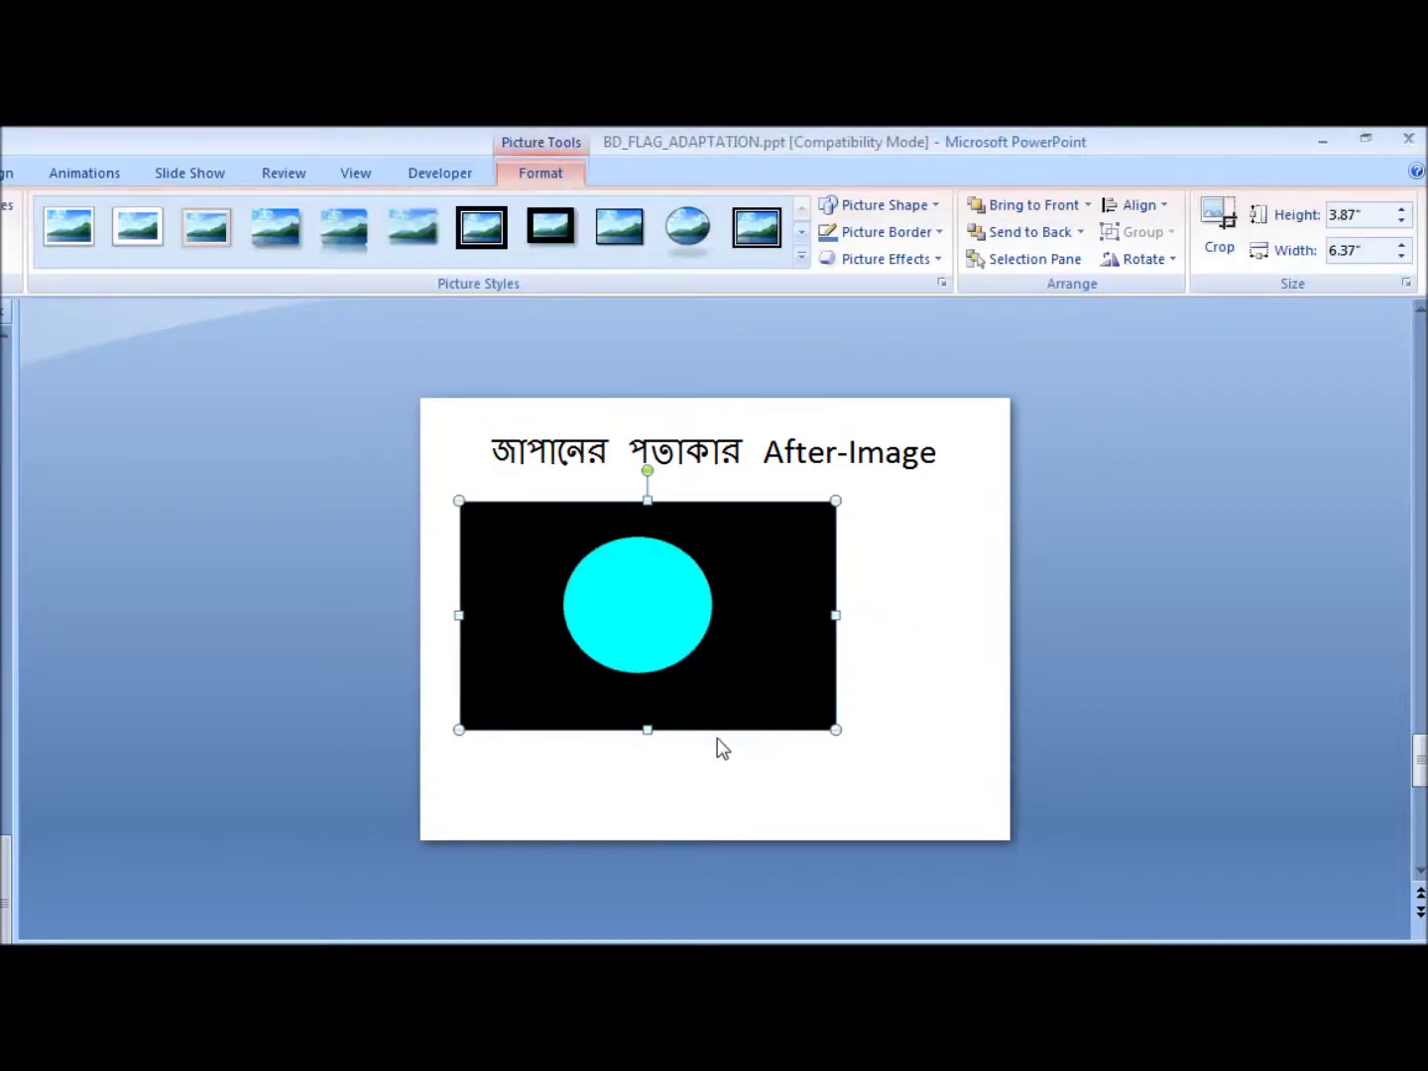
left_click_drag(835, 728, 989, 799)
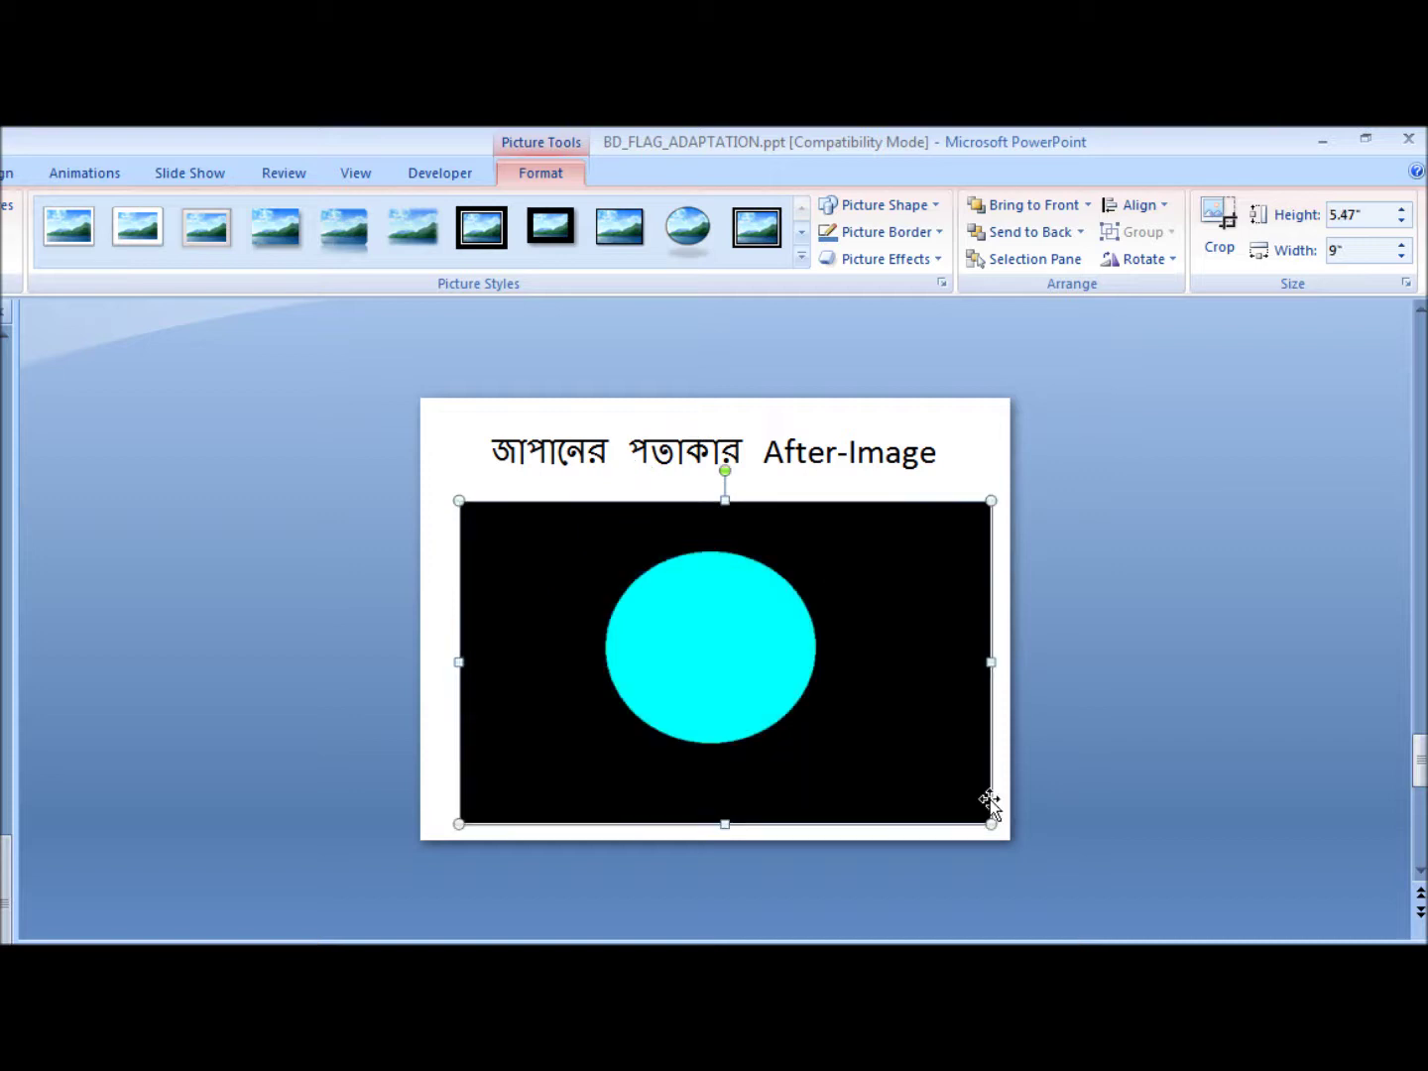
left_click_drag(846, 729, 837, 721)
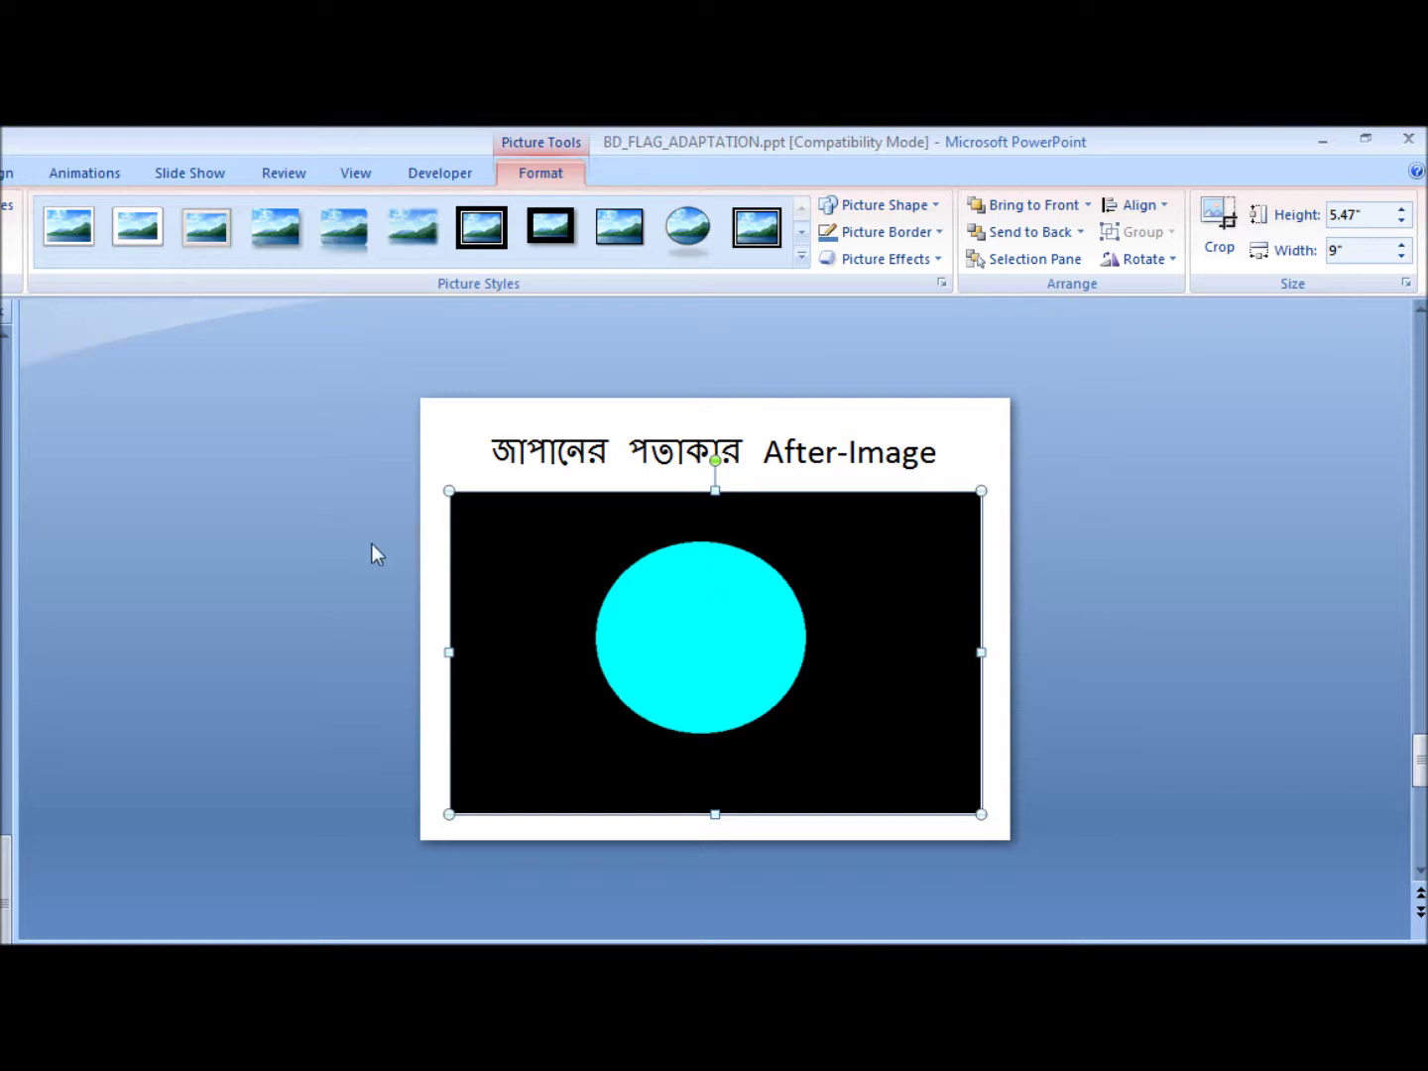
Preview the After-Image slide in the slide show, switch between the flag and the blank white screen, and end the show.
left_click(118, 180)
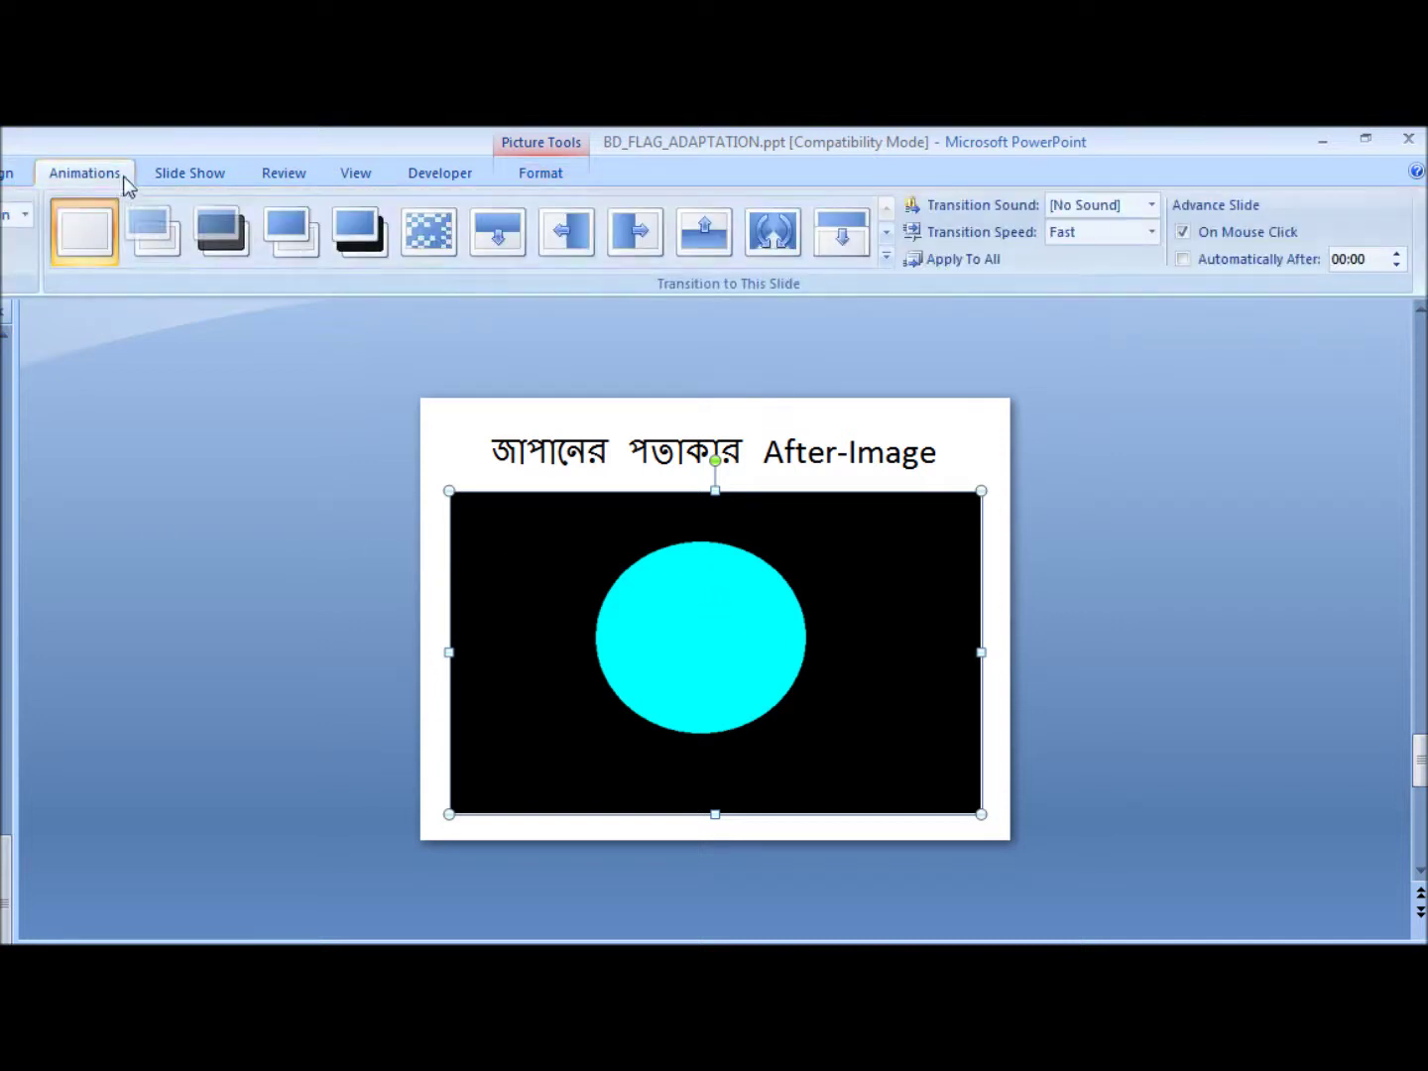
left_click(173, 185)
key("F5")
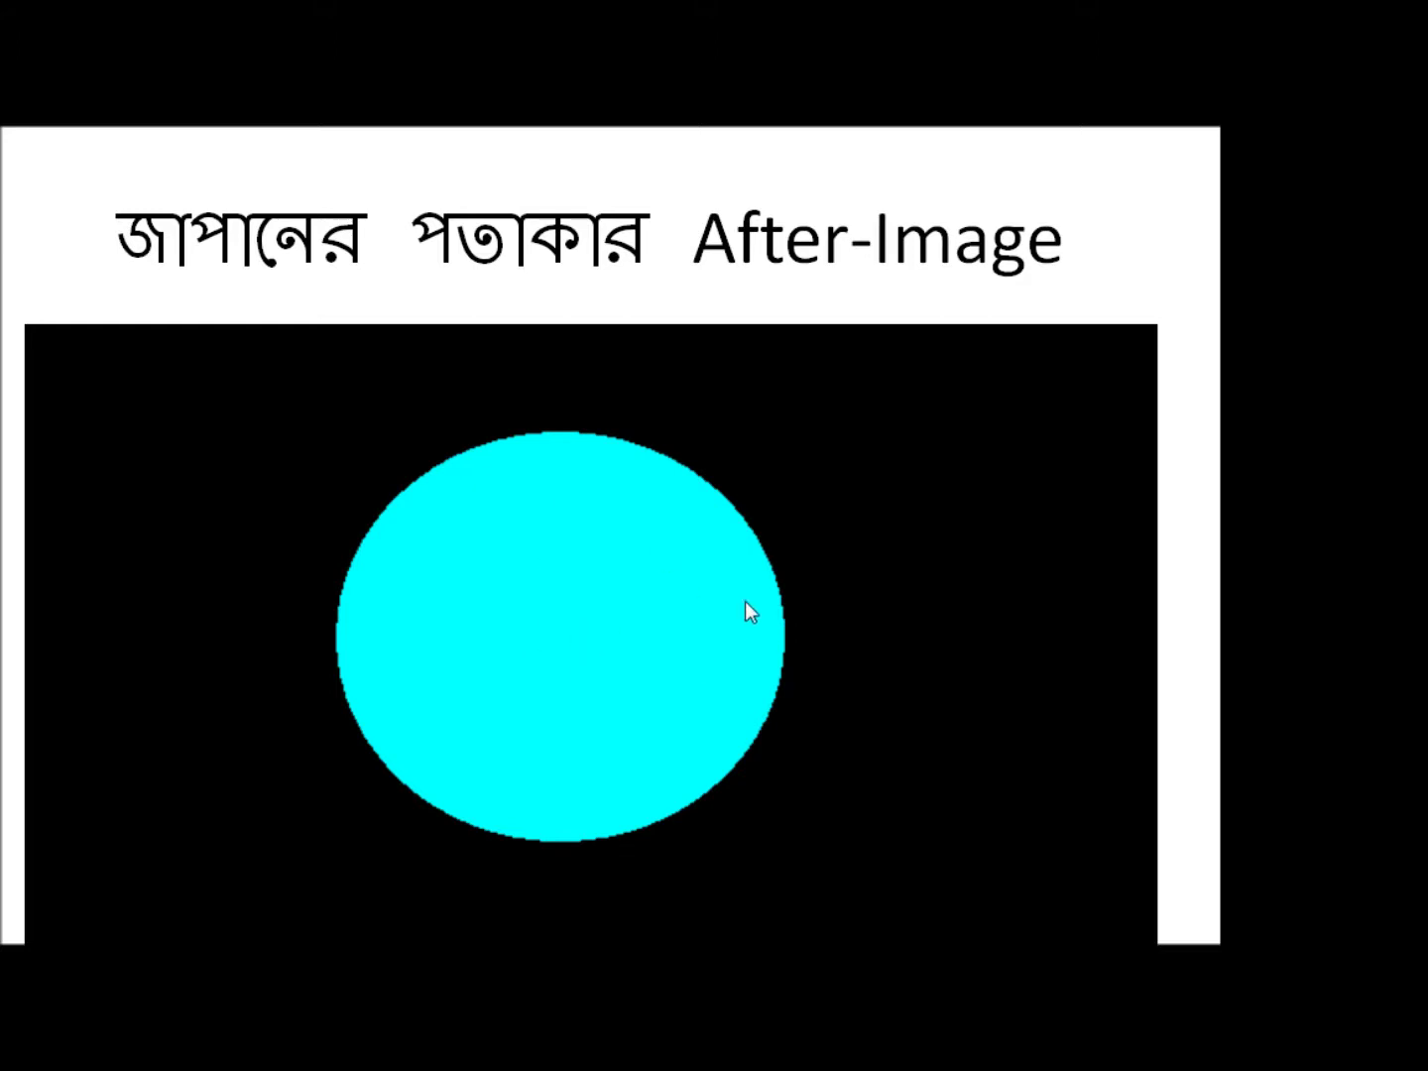
left_click(796, 546)
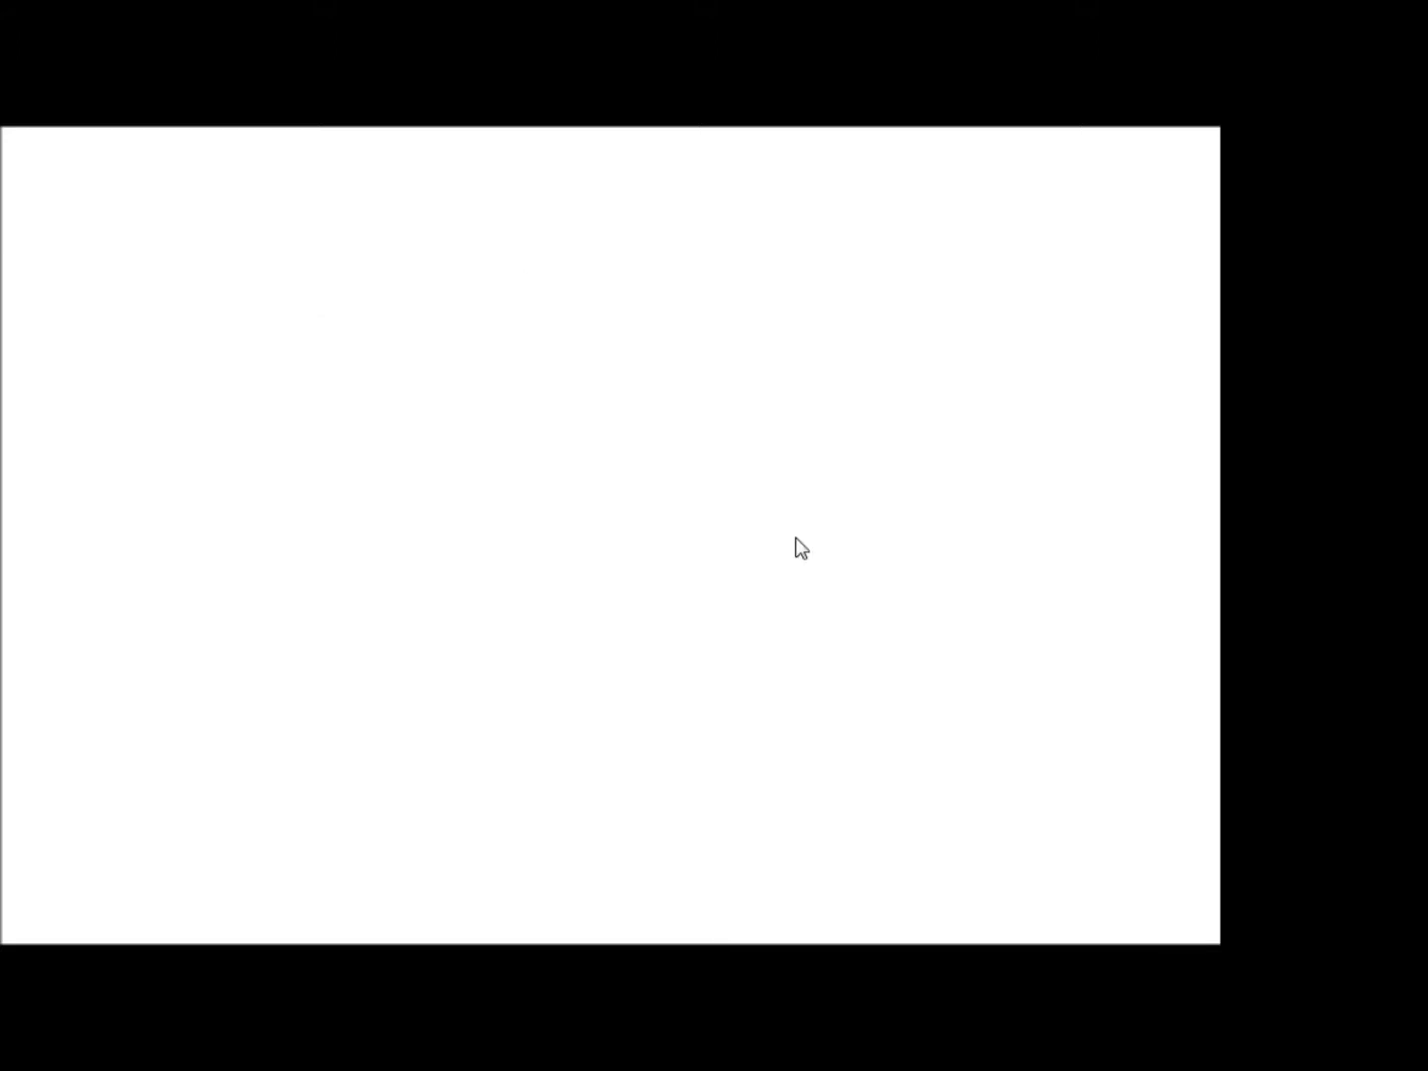
left_click(792, 543)
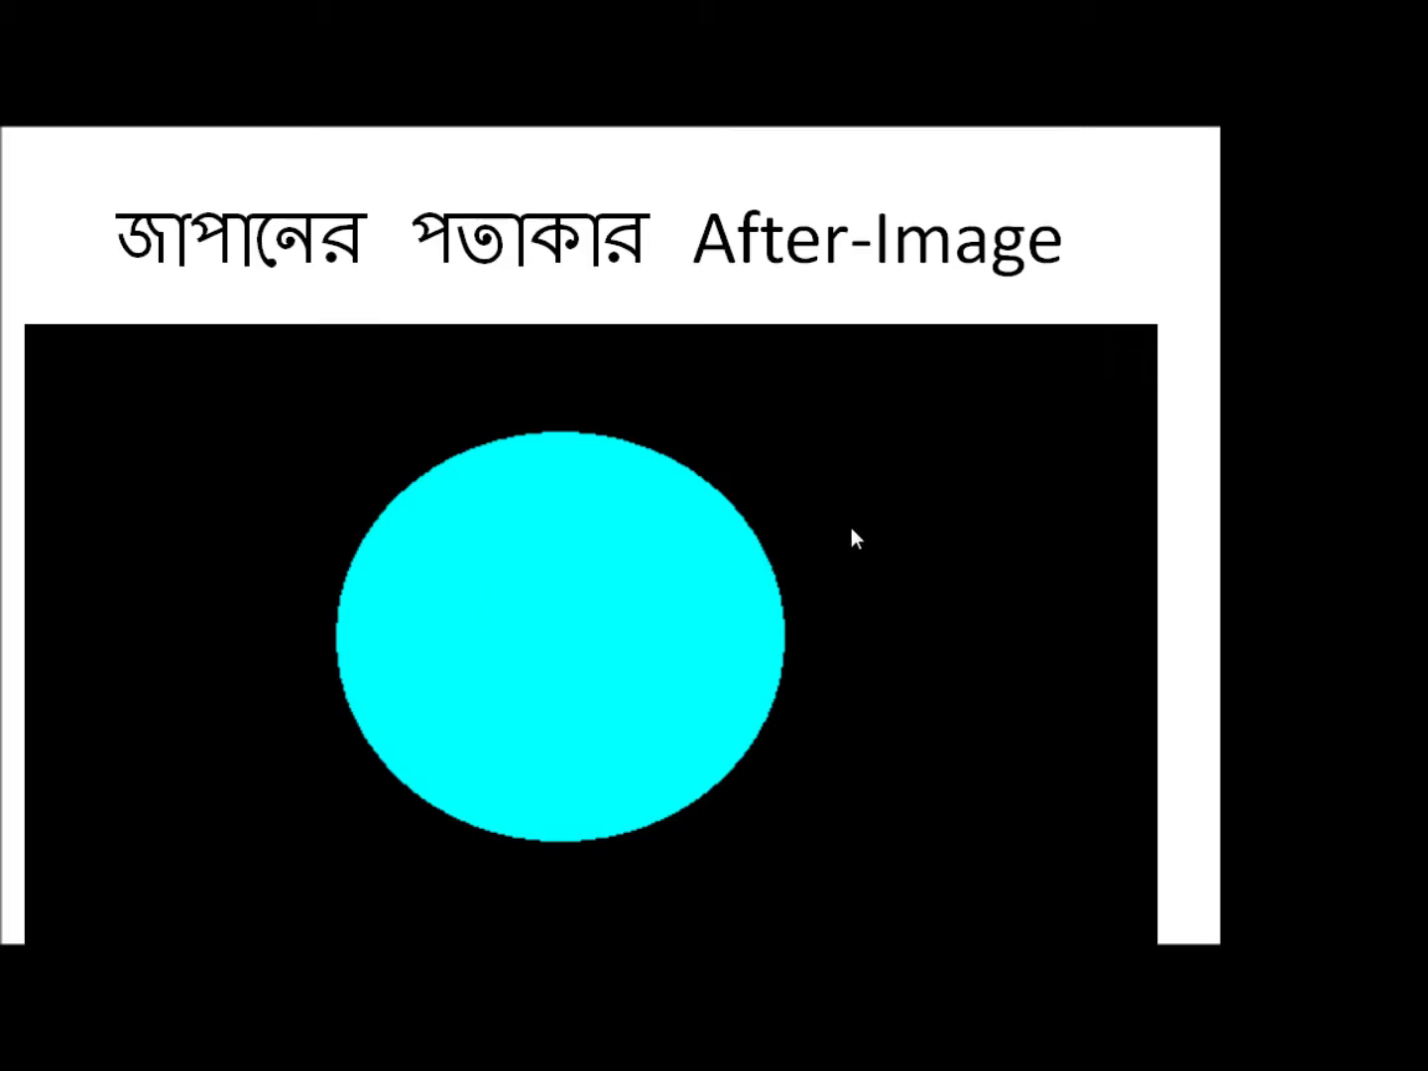
key("Escape")
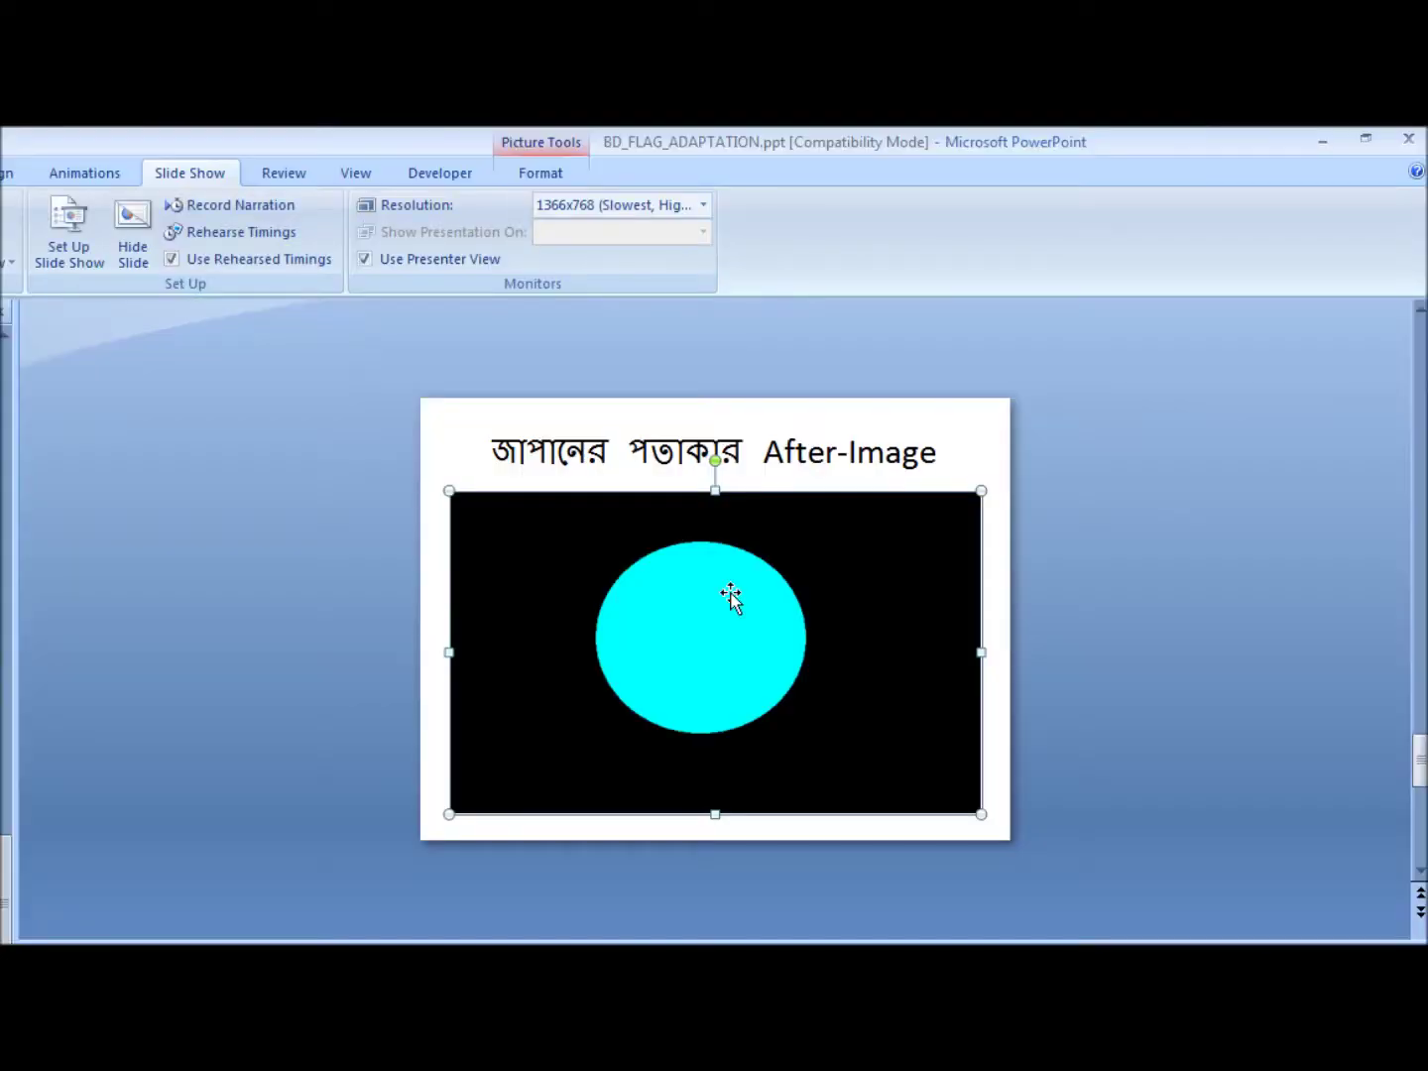